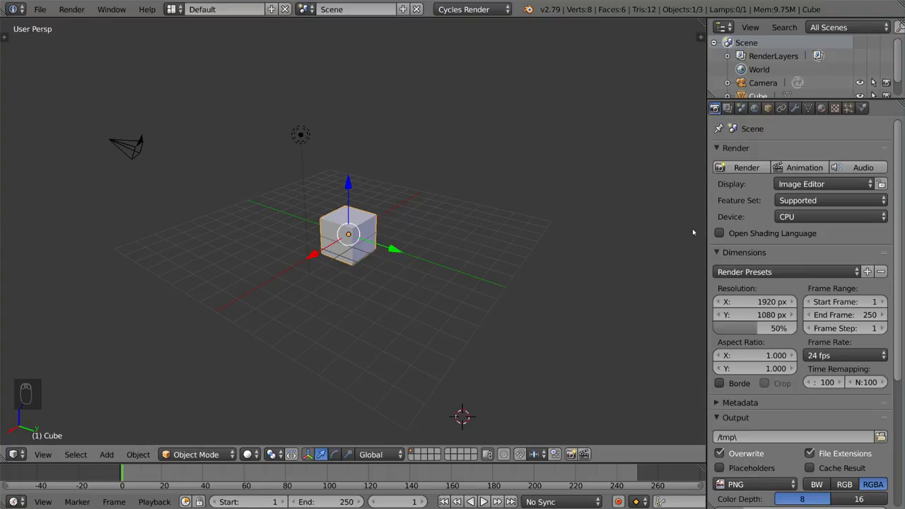
Step: Add a Solidify modifier to the cube and set its thickness to about -1.734
left_click(795, 108)
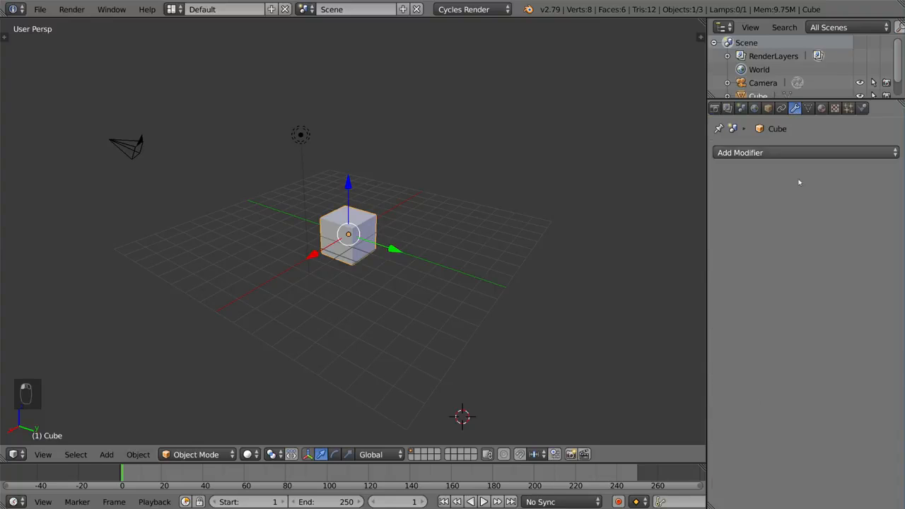
left_click(802, 153)
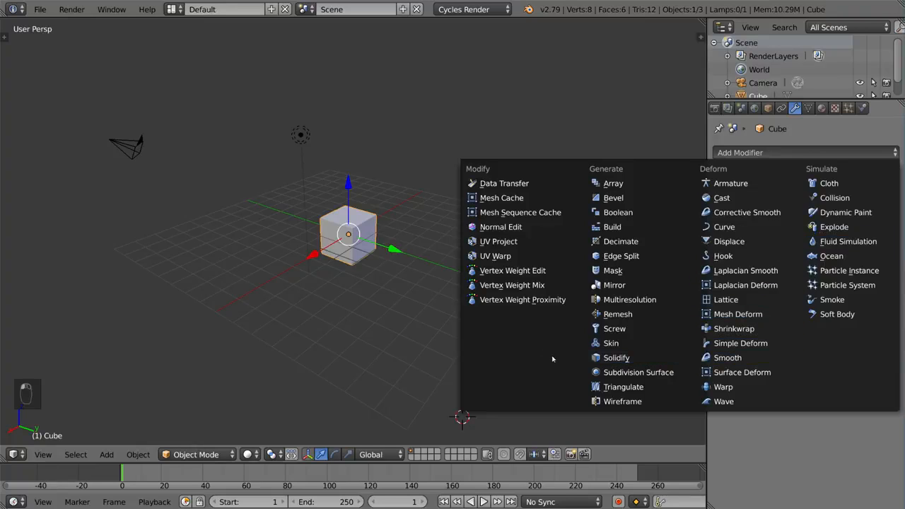
left_click(634, 361)
left_click_drag(760, 211, 653, 210)
middle_click_drag(480, 225, 414, 242)
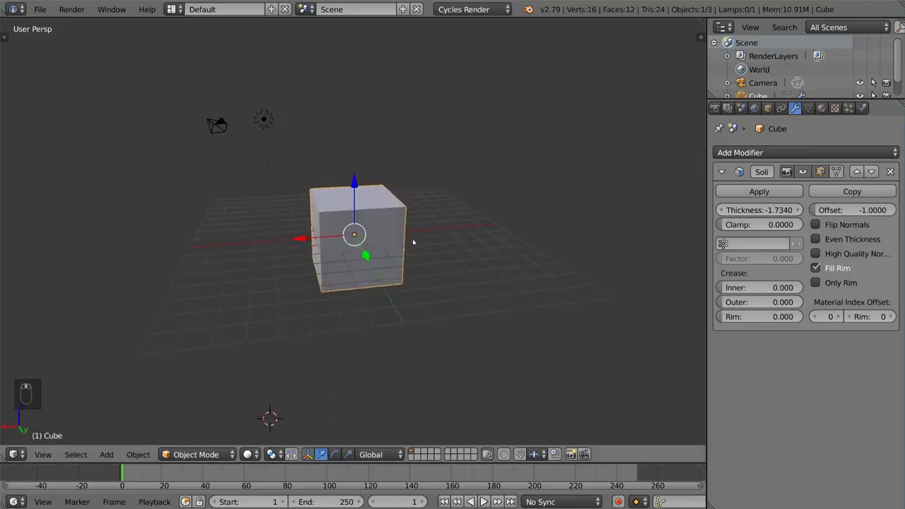
Step: Cut a centred edge loop through the cube and delete the vertices on one side, leaving a half cube in solid view
key("Tab")
key("ctrl+r")
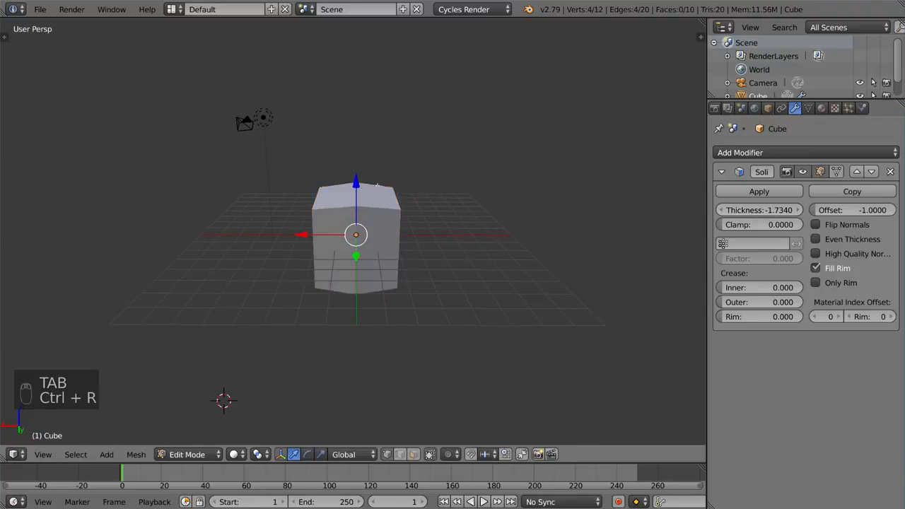
key("z")
key("a")
key("b")
left_click_drag(360, 201, 454, 251)
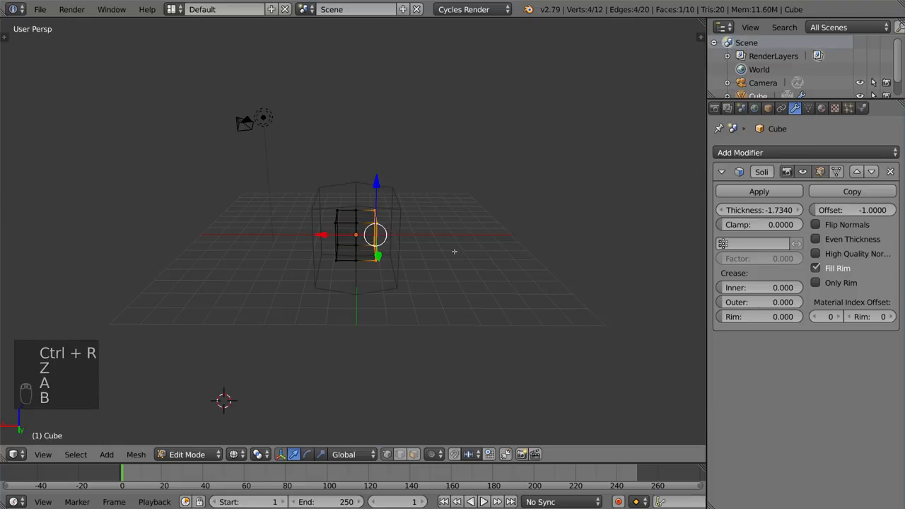
key("x")
left_click(454, 250)
middle_click_drag(454, 251, 390, 245)
key("Tab")
scroll(430, 222, "up", 2)
key("z")
key("alt+z")
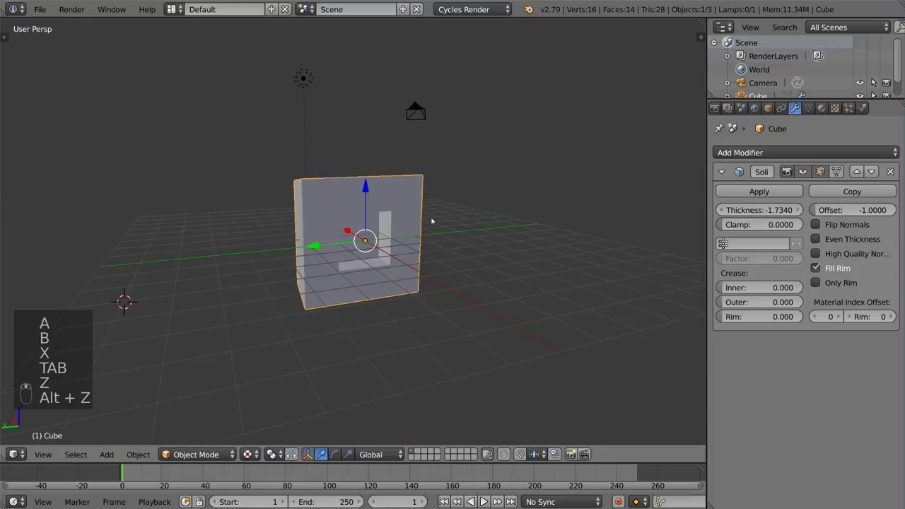
Step: Set the Solidify thickness to about -0.577 and view the open half cube from several angles
scroll(438, 262, "up", 3)
middle_click_drag(432, 221, 513, 228, "shift")
left_click_drag(786, 209, 786, 209)
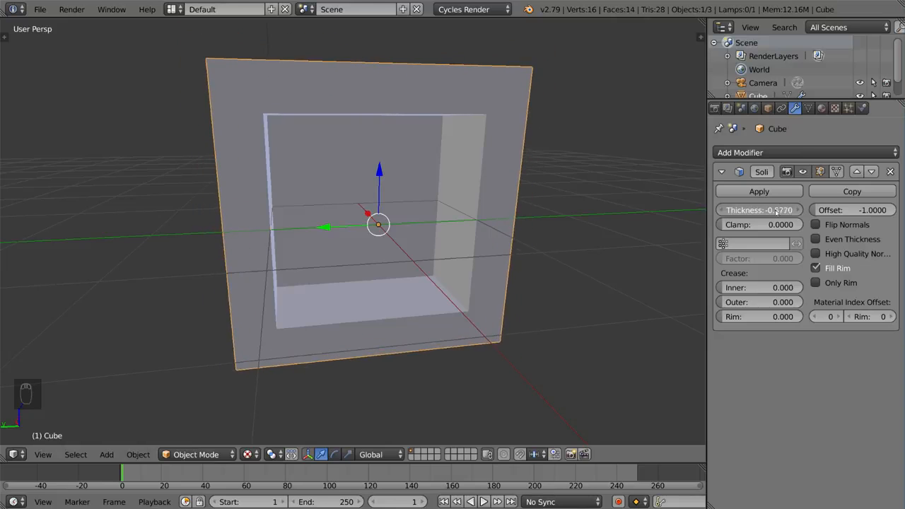
mouse_move(300, 219)
middle_mouse_down()
mouse_move(533, 216)
mouse_move(304, 216)
middle_mouse_up()
scroll(436, 219, "down", 3)
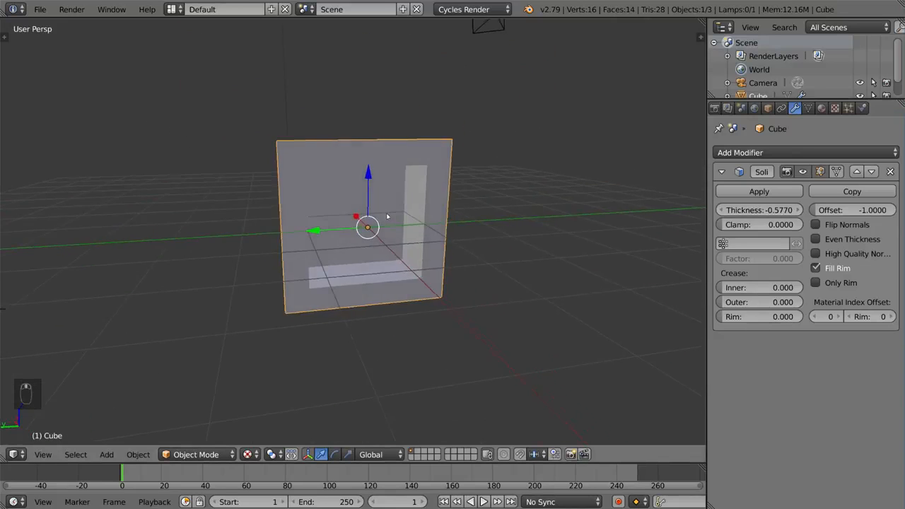
middle_click_drag(388, 216, 443, 210)
middle_click_drag(533, 180, 591, 250)
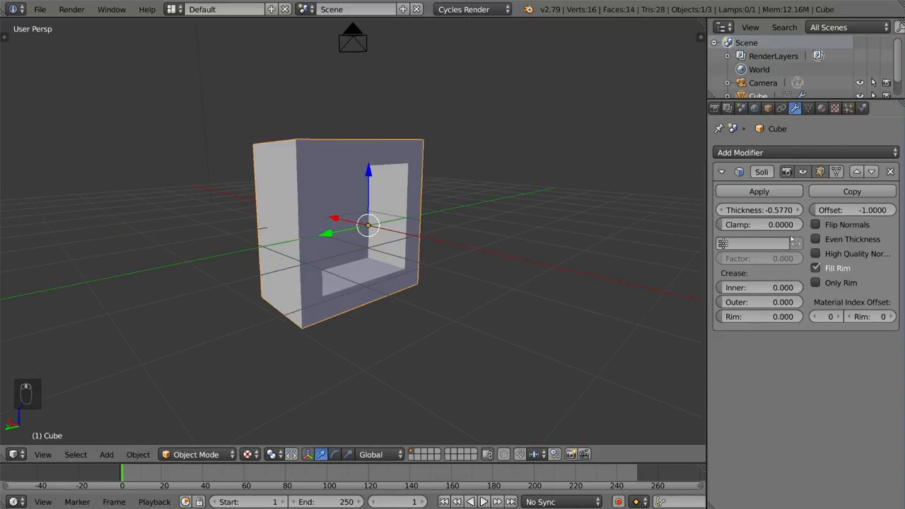
Step: Add a vertex group to the cube and assign the four vertices of one side face to it with weight 1
left_click(808, 108)
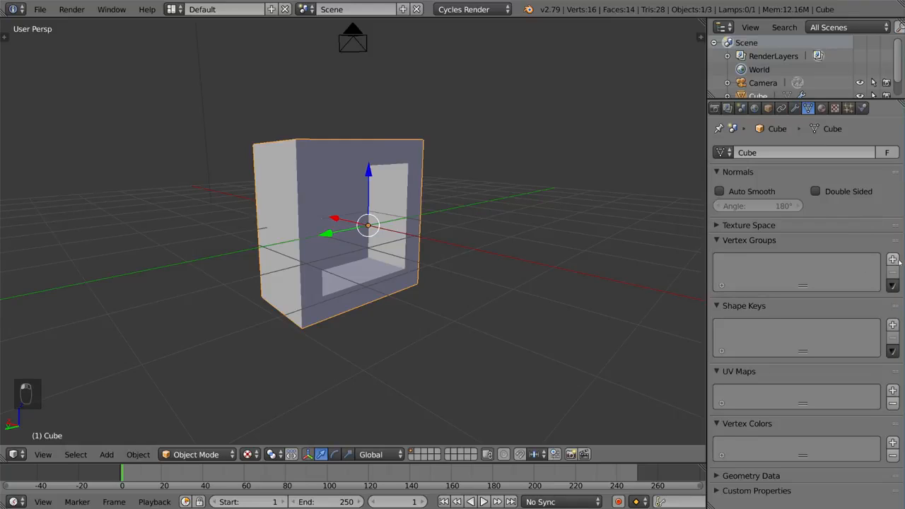
left_click(893, 259)
key("Tab")
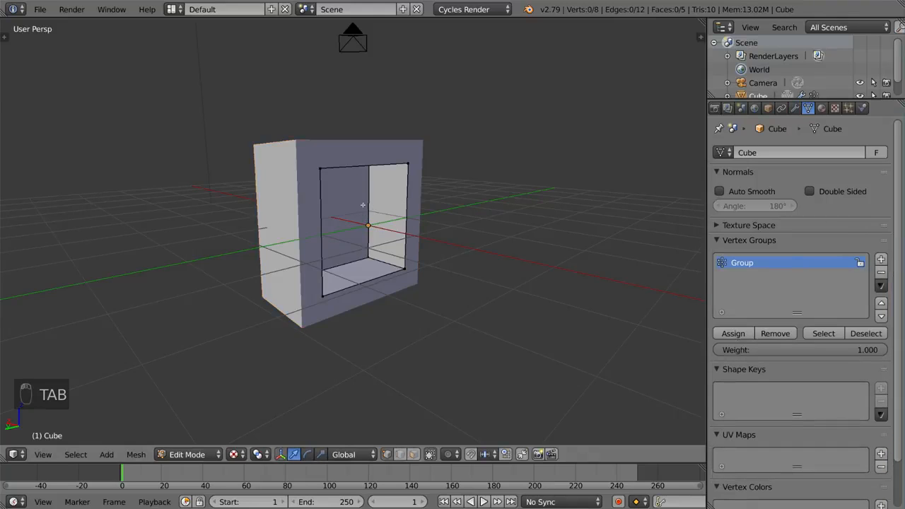
key("z")
middle_click_drag(363, 205, 283, 189)
key("a")
key("b")
mouse_move(375, 135)
left_mouse_down()
mouse_move(496, 297)
mouse_move(423, 215)
mouse_move(428, 283)
left_mouse_up()
key("a")
key("b")
left_click(732, 333)
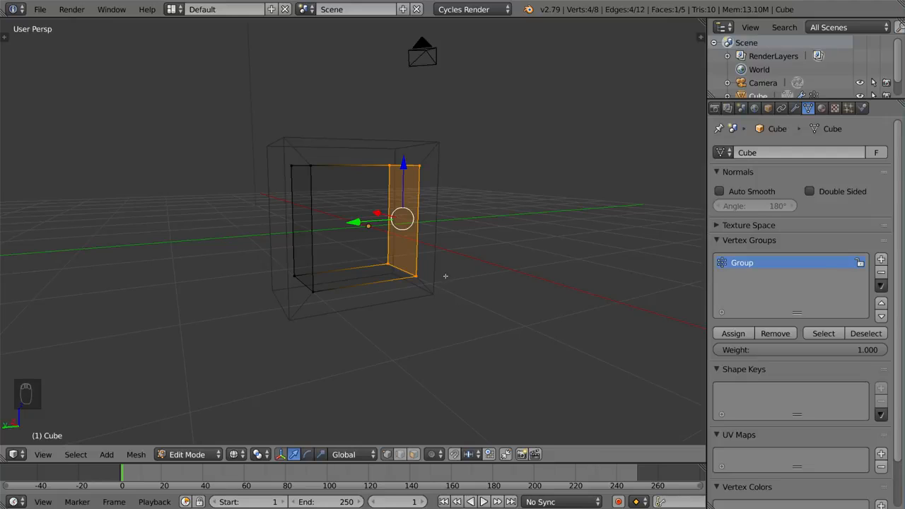
Step: Leave Edit Mode and rename the cube's vertex group to Solidness
key("Tab")
left_click(795, 107)
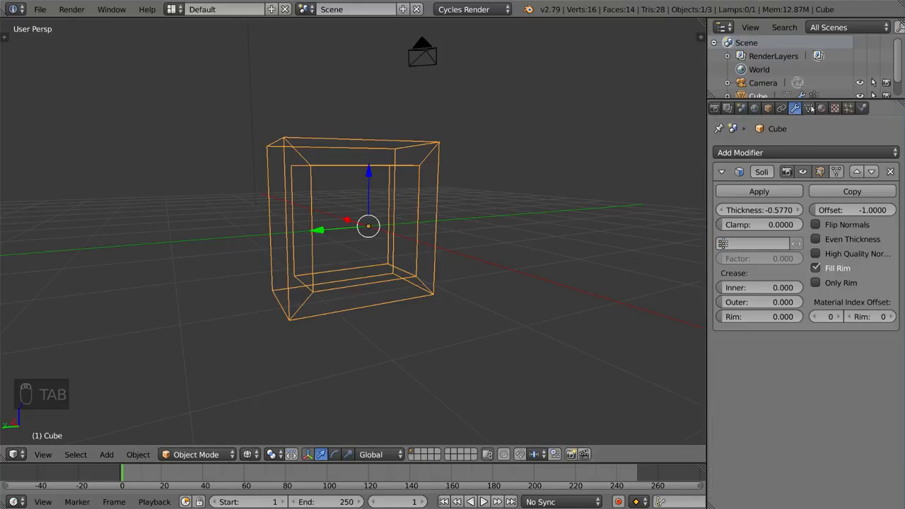
left_click(807, 109)
type("So")
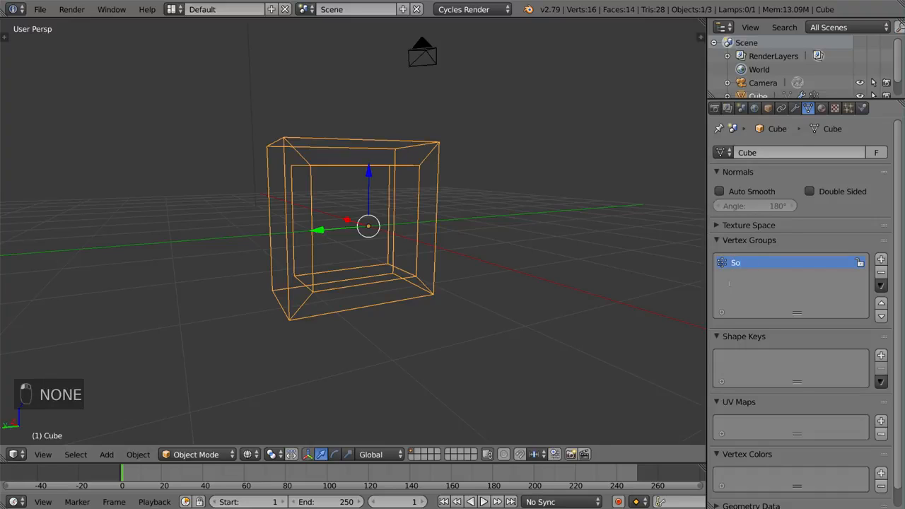
type("lidness")
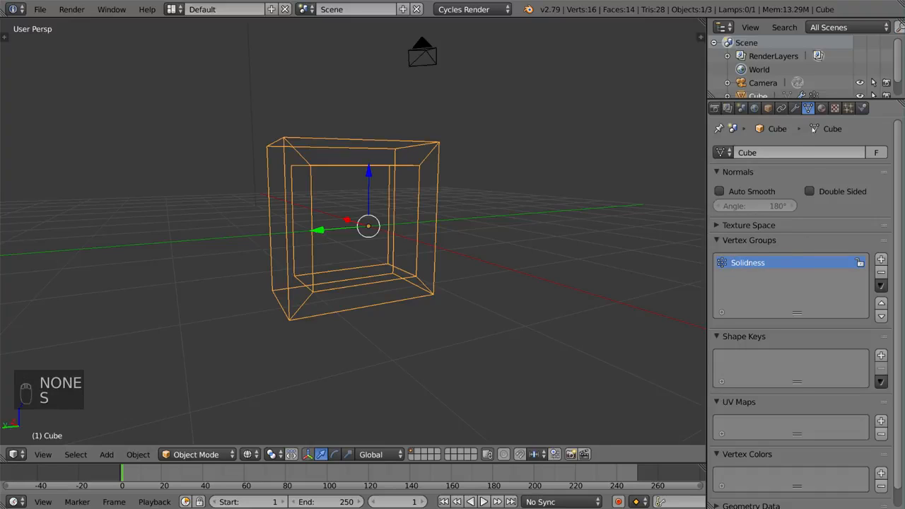
Step: Limit the Solidify modifier to the Solidness vertex group and inspect the tapered shape in solid view
left_click(795, 108)
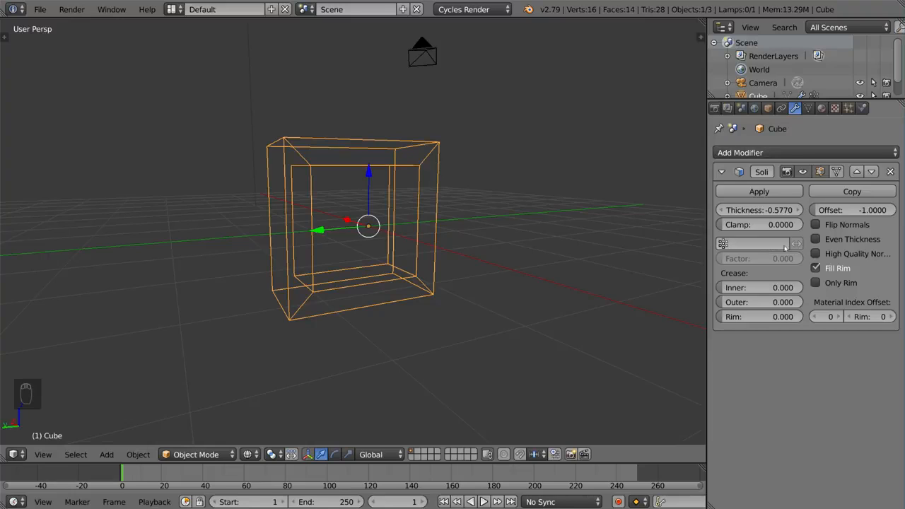
left_click(760, 243)
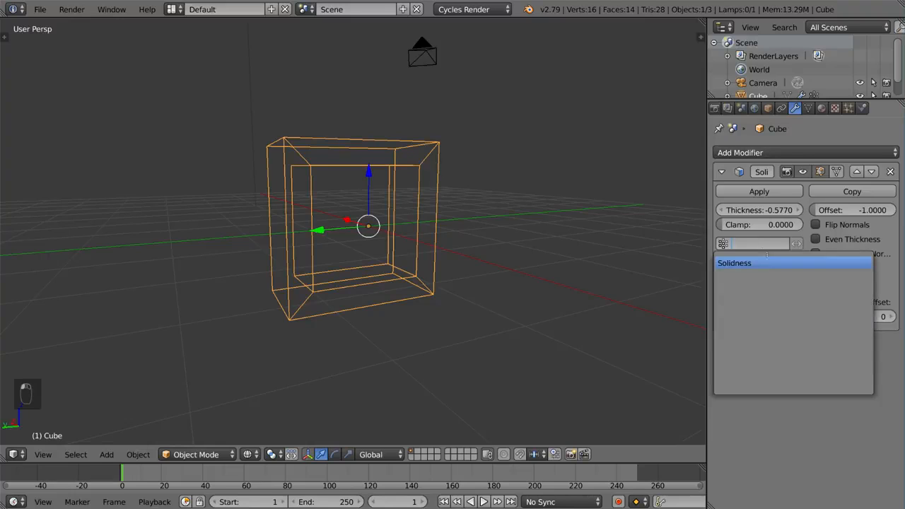
left_click(753, 259)
key("z")
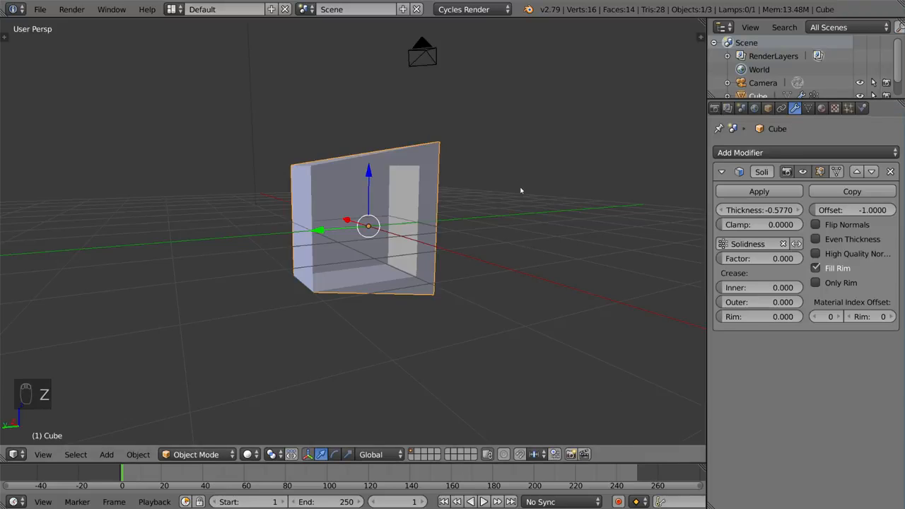
mouse_move(521, 192)
middle_mouse_down()
mouse_move(542, 219)
mouse_move(664, 198)
mouse_move(501, 198)
mouse_move(453, 167)
middle_mouse_up()
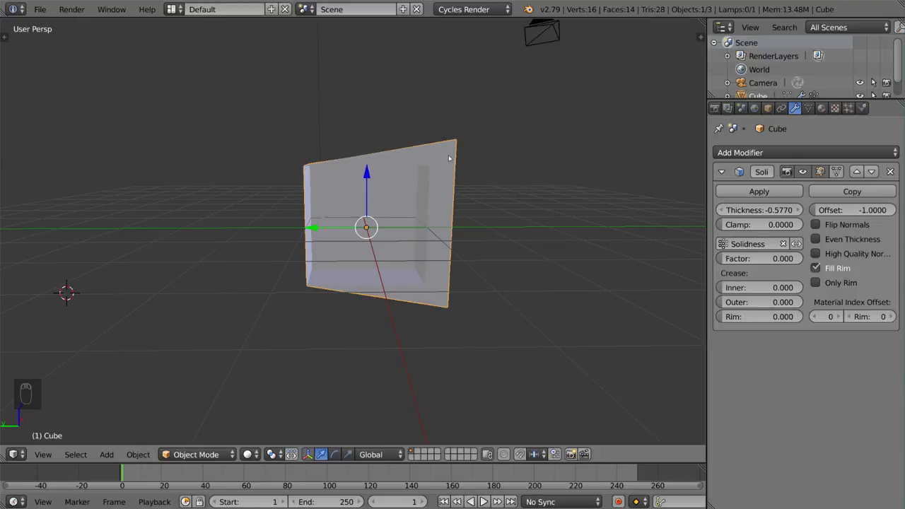
mouse_move(448, 158)
middle_mouse_down()
mouse_move(448, 186)
mouse_move(471, 151)
mouse_move(464, 164)
middle_mouse_up()
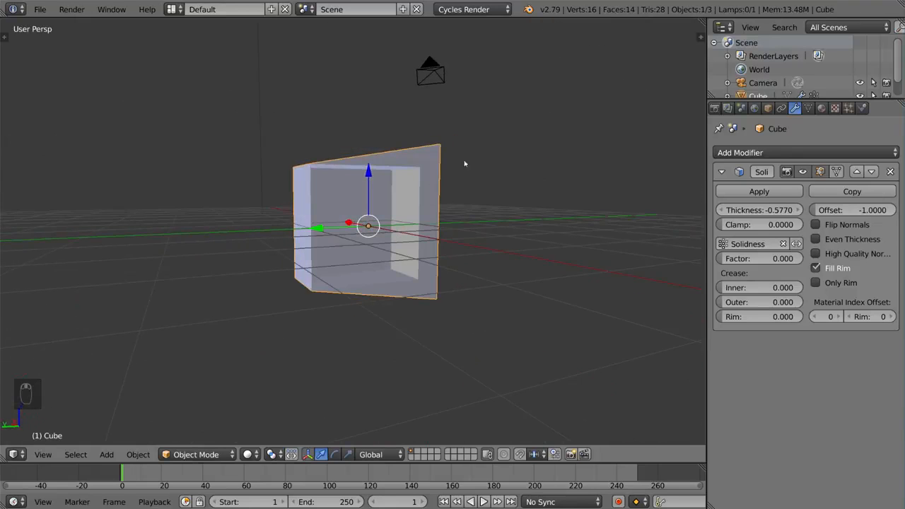
middle_click_drag(387, 207, 375, 215)
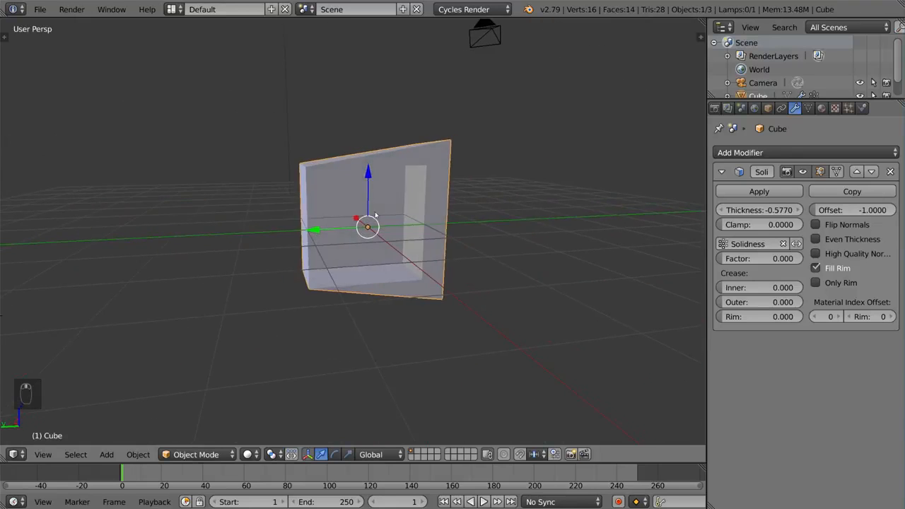
Step: Assign the two upper vertices of the thickened side face to the Solidness group with weight 0.5
left_click(809, 108)
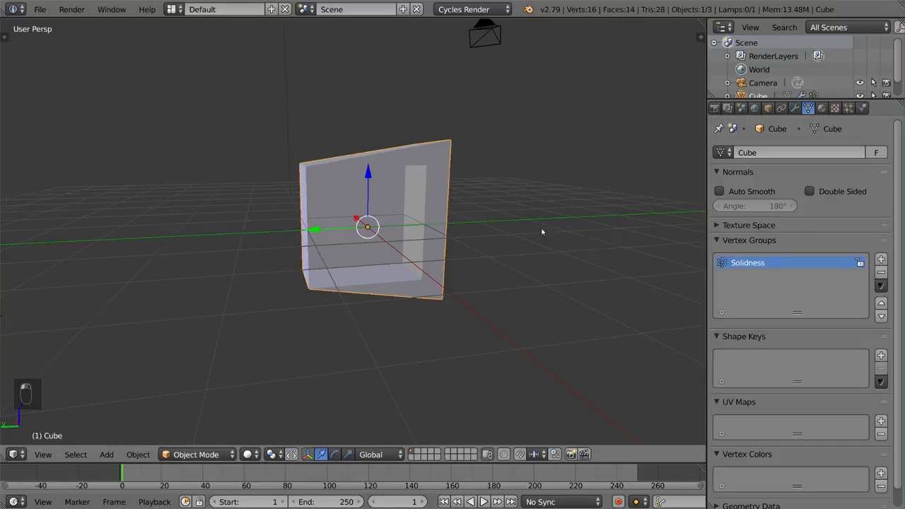
key("Tab")
key("a")
key("a")
key("c")
left_click(415, 164)
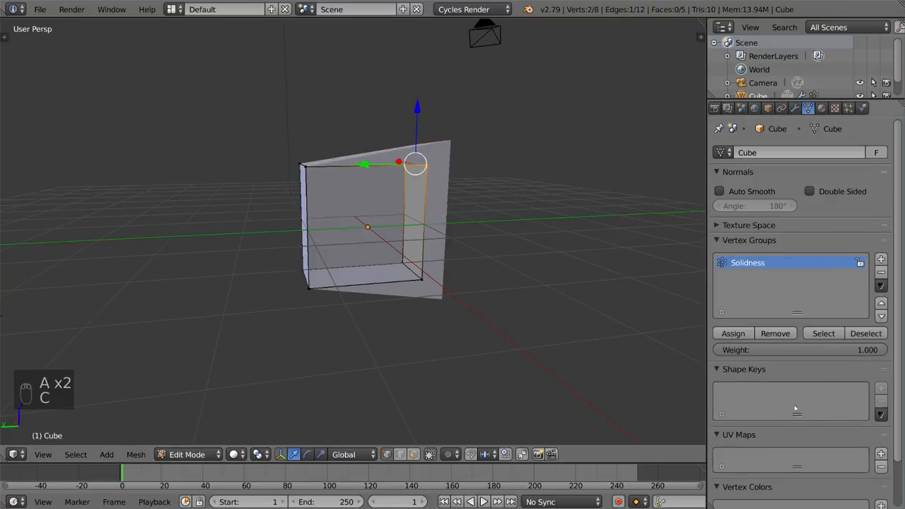
left_click(802, 350)
type("0.5")
key("Return")
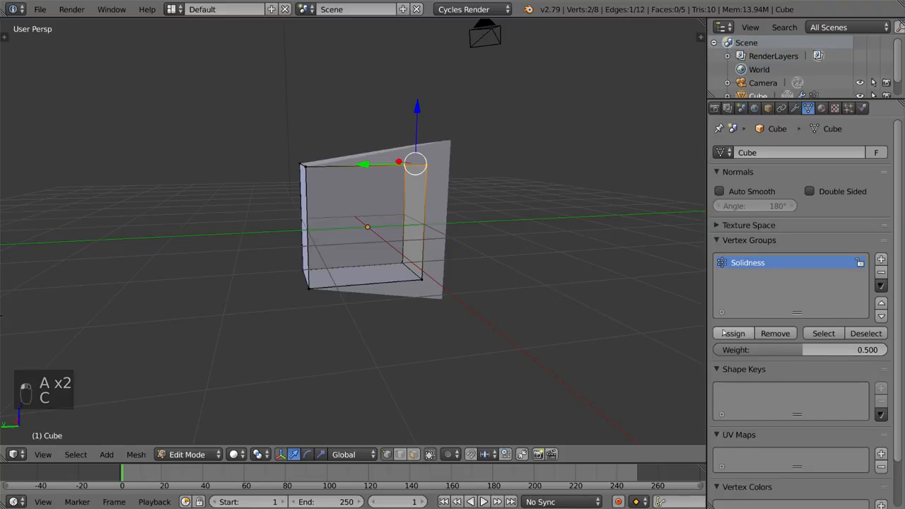
left_click(733, 333)
Step: Assign the two lower vertices of the opposite side face to the Solidness group with weight 0.15 and return to Object Mode
middle_click_drag(572, 262, 424, 282)
key("a")
key("c")
middle_click_drag(339, 296, 345, 301)
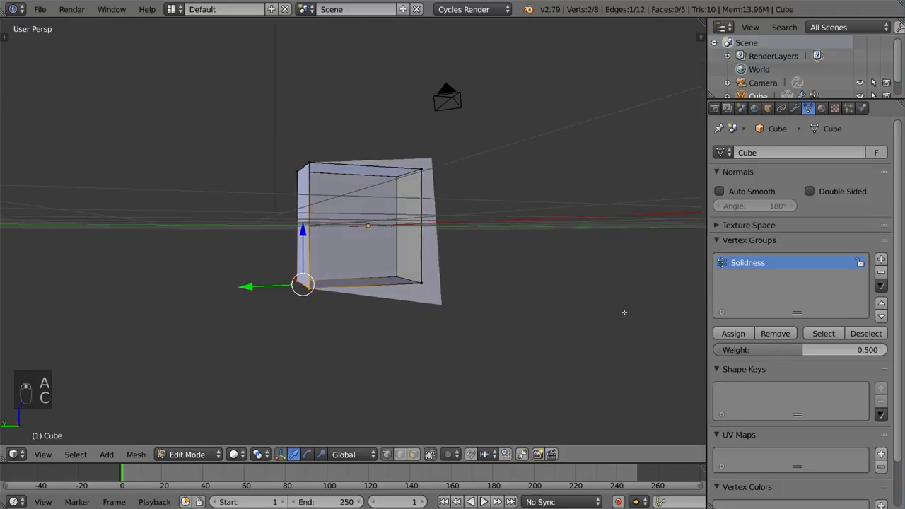
left_click(808, 350)
key("Return")
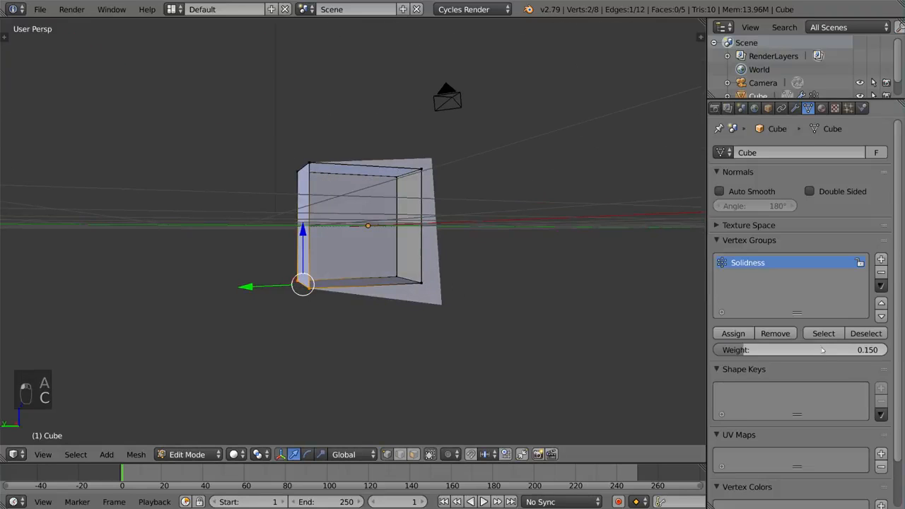
middle_click_drag(513, 318, 447, 226)
scroll(359, 270, "up", 4)
key("Tab")
scroll(359, 271, "down", 2)
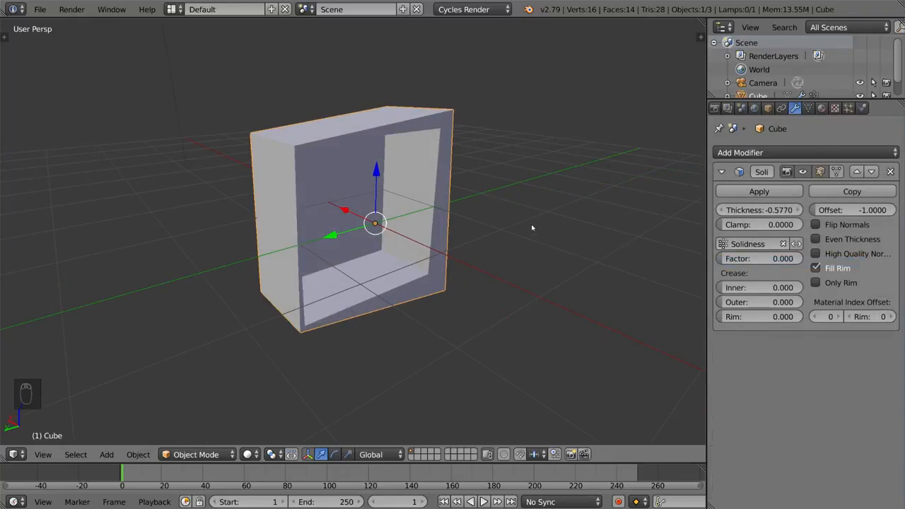
Step: Play the cloth simulation of the plane falling onto the sphere, view it from another angle and stop it
left_click(862, 108)
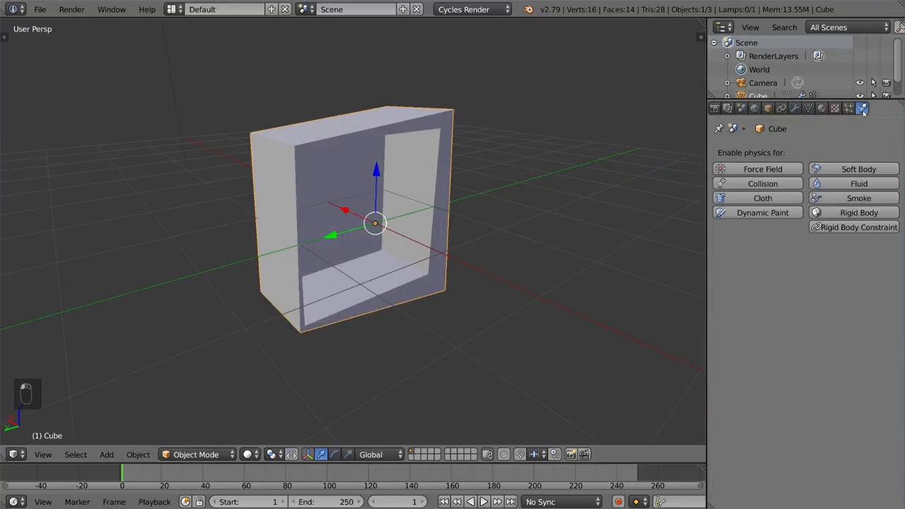
key("alt+a")
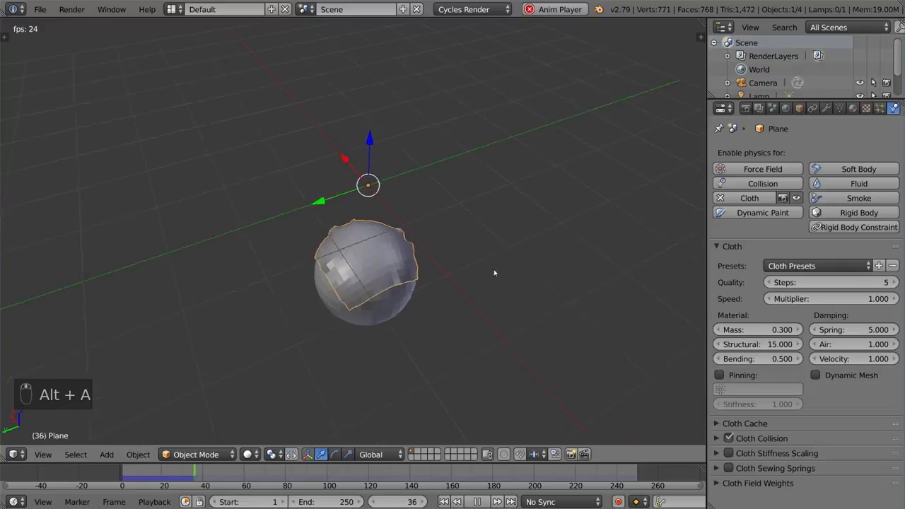
middle_click_drag(494, 273, 340, 302)
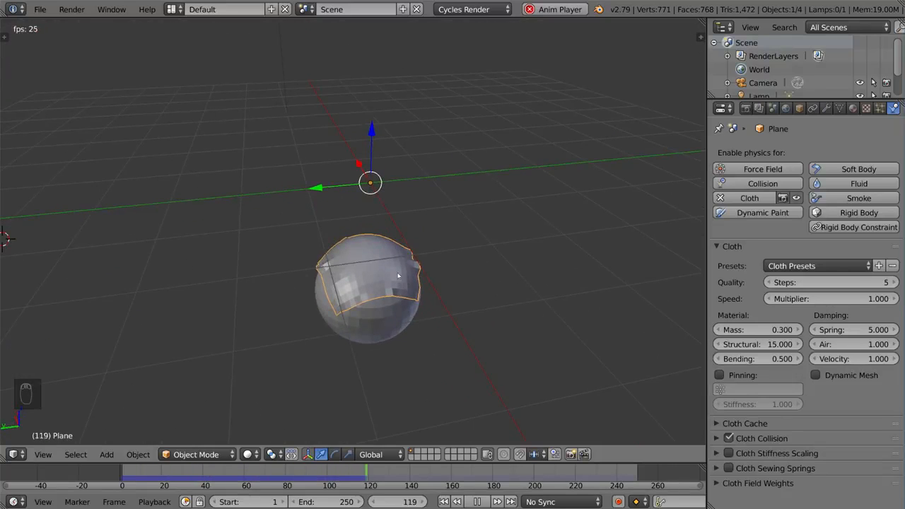
key("Escape")
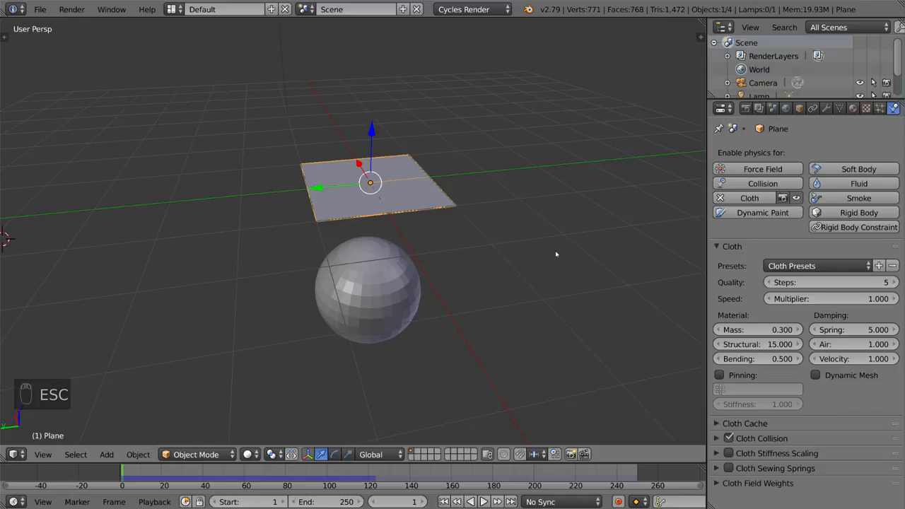
Step: Assign one corner vertex of the plane to a new vertex group named Pinning with weight 1.000, then return to Object Mode
left_click(839, 108)
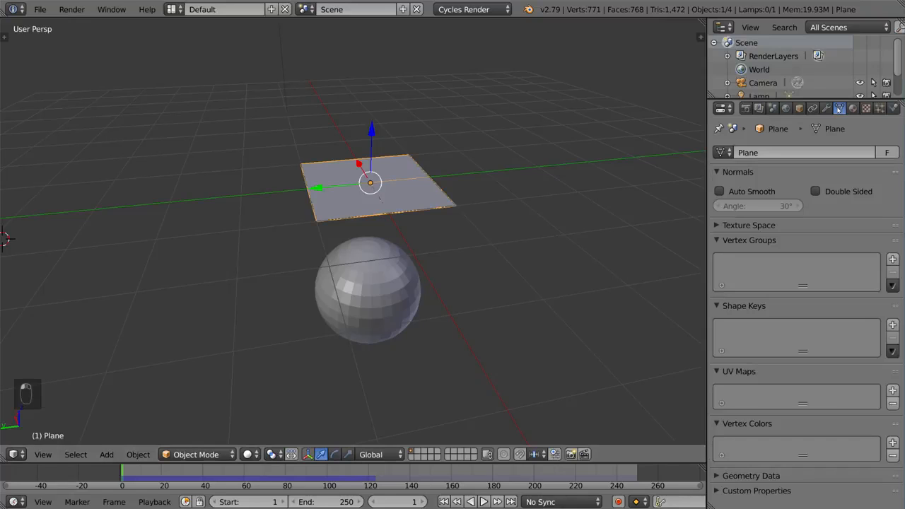
middle_click_drag(497, 242, 419, 139)
key("Tab")
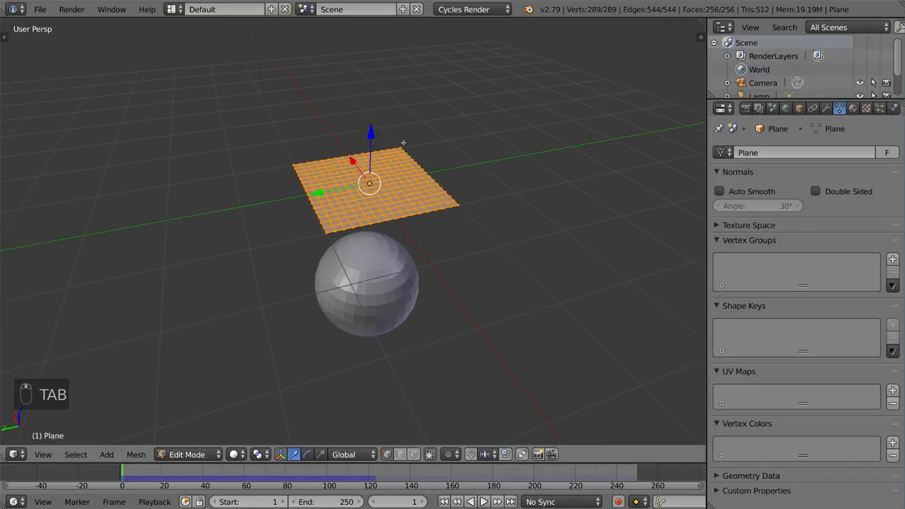
right_click(401, 144)
middle_click_drag(451, 176, 415, 205)
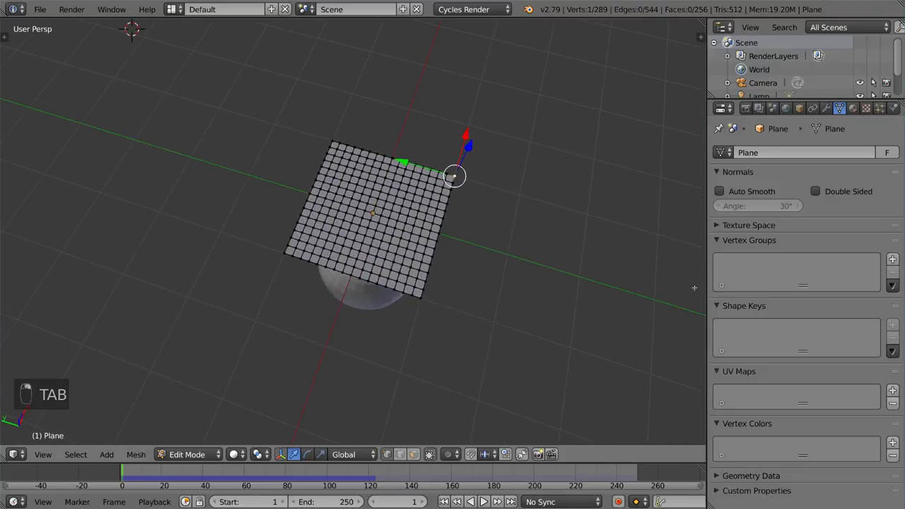
middle_click_drag(511, 215, 534, 205)
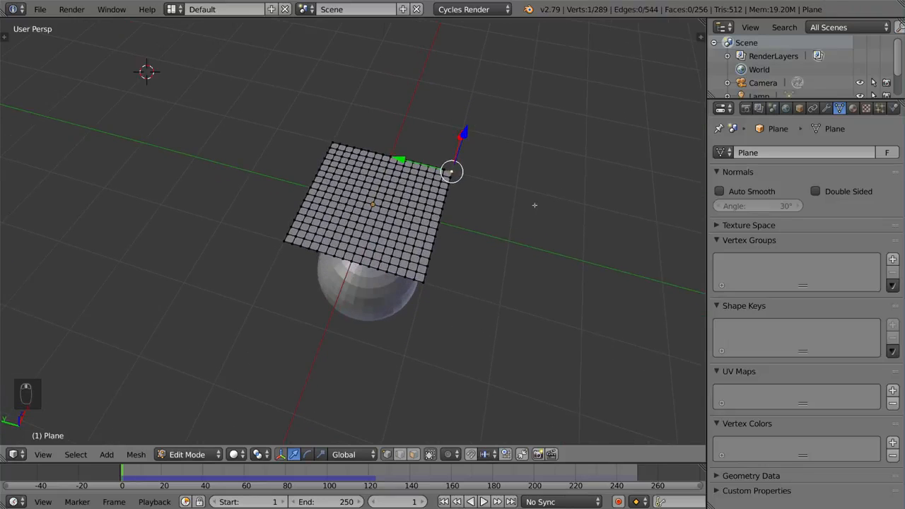
left_click(891, 259)
left_click_drag(745, 349, 893, 348)
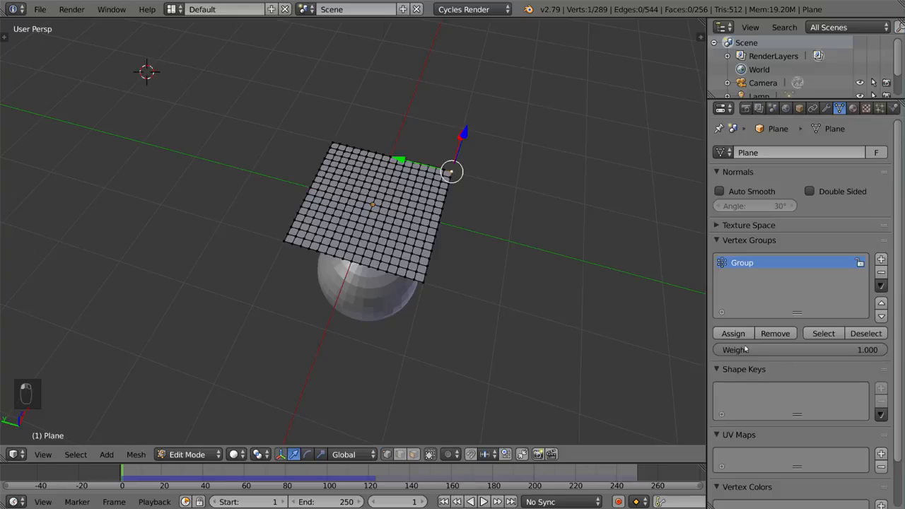
left_click(732, 333)
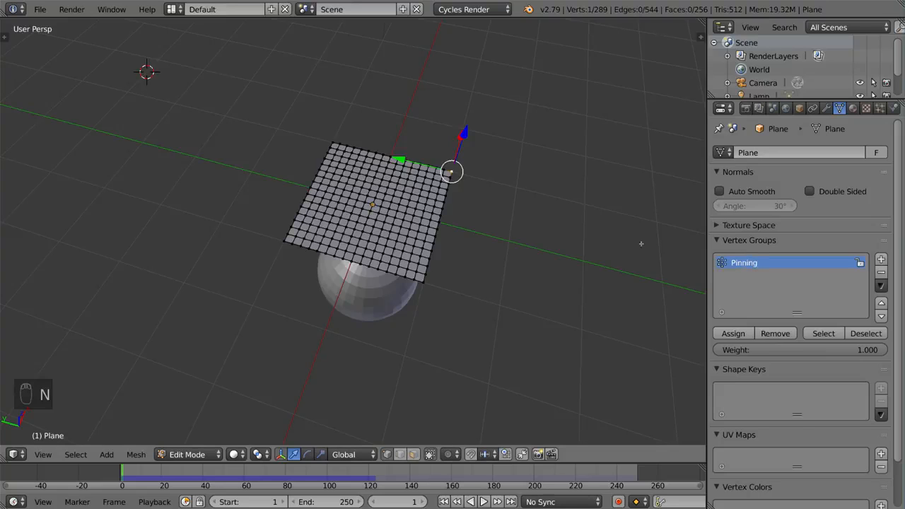
key("Tab")
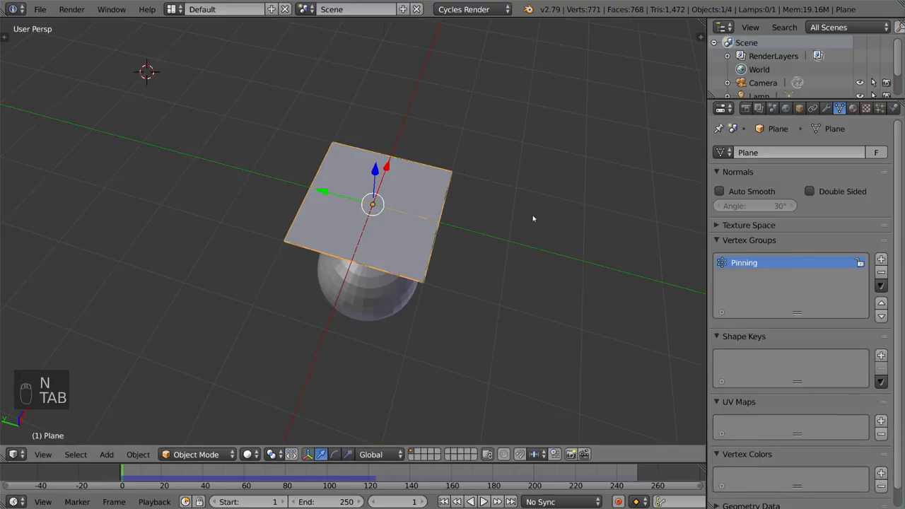
Step: Enable pinning in the plane's cloth physics and set the Pinning vertex group as its source
left_click(893, 107)
left_click(749, 197)
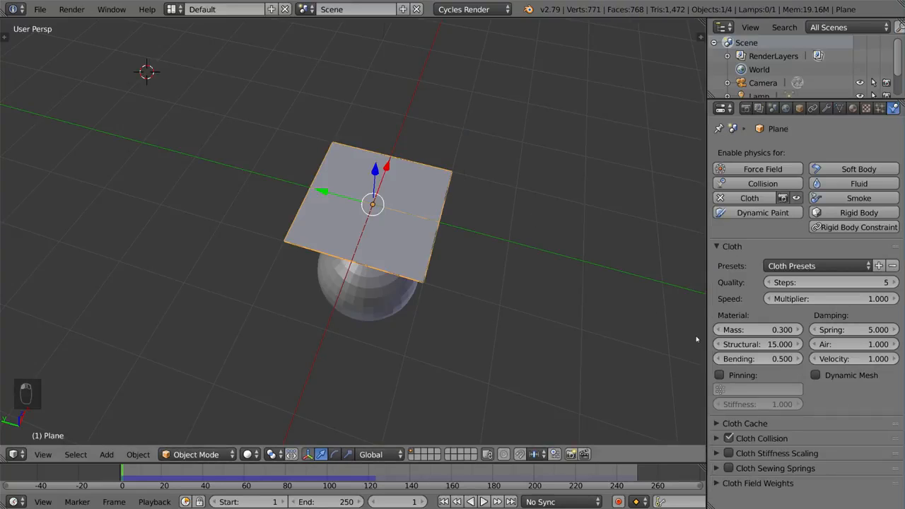
left_click(718, 375)
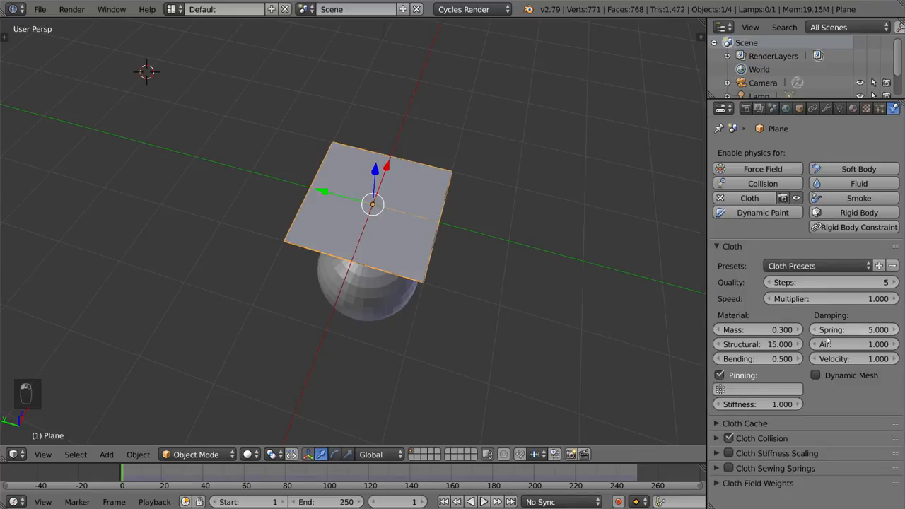
left_click(752, 389)
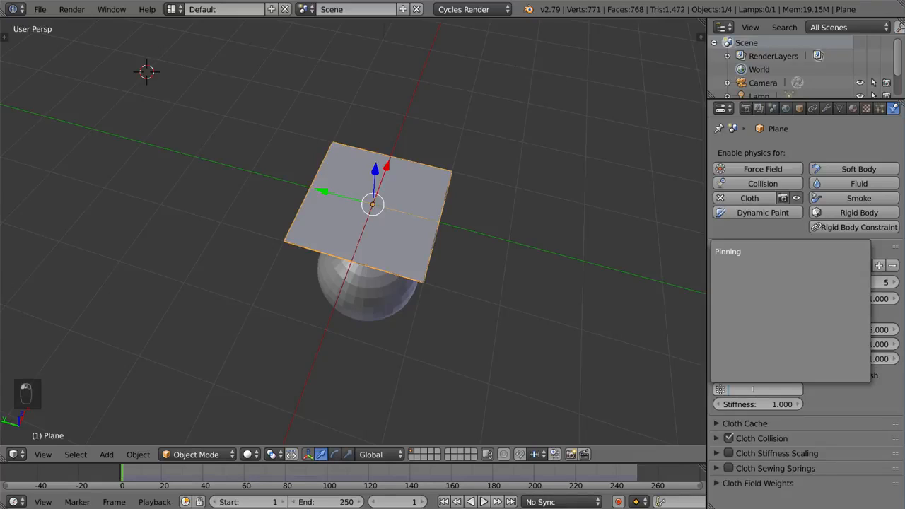
left_click(734, 251)
Step: Play the cloth simulation with the single pinned corner from a low side view, then stop it
middle_click_drag(455, 167, 472, 160)
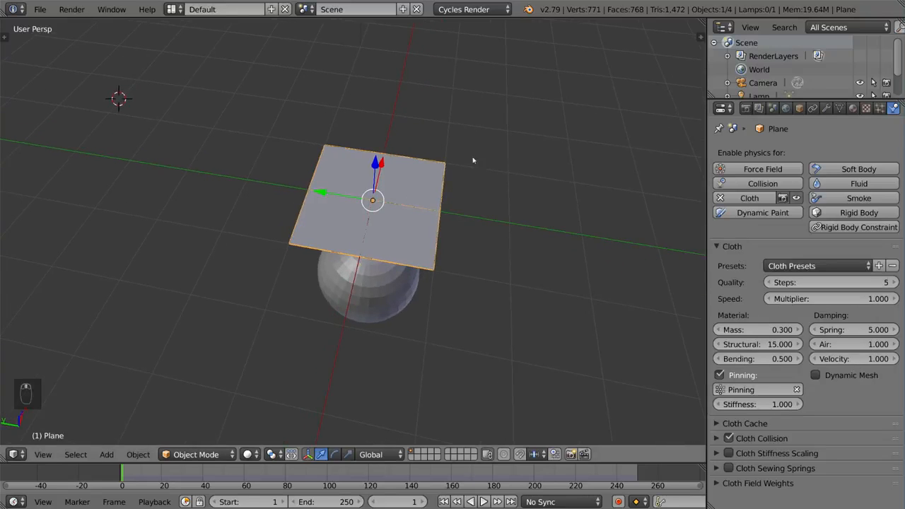
middle_click_drag(439, 211, 511, 204)
mouse_move(515, 242)
middle_mouse_down()
mouse_move(498, 225)
mouse_move(364, 187)
mouse_move(499, 235)
middle_mouse_up()
key("alt+a")
key("alt+a")
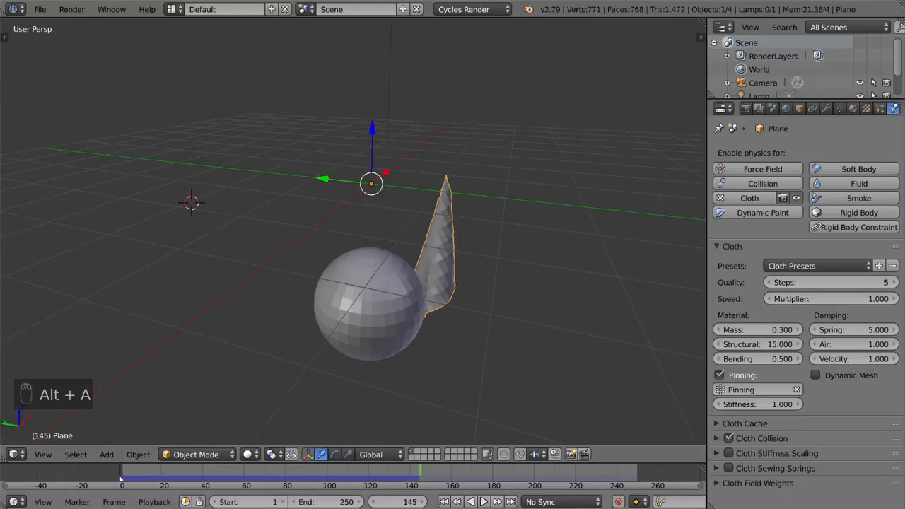
Step: Assign the whole edge loop along the pinned corner's side to the Pinning group with weight 1.000 and return to Object Mode
middle_click_drag(414, 259, 450, 239)
key("Tab")
right_click(444, 193, "alt")
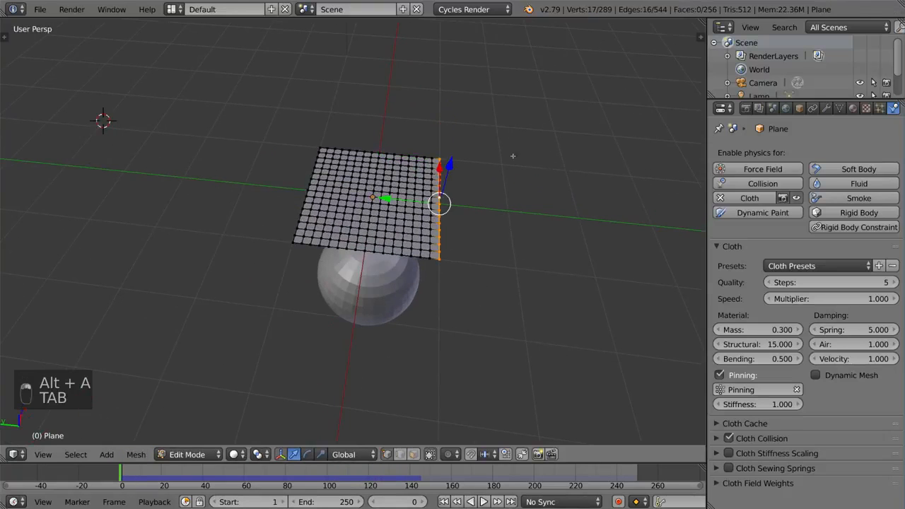
left_click(839, 108)
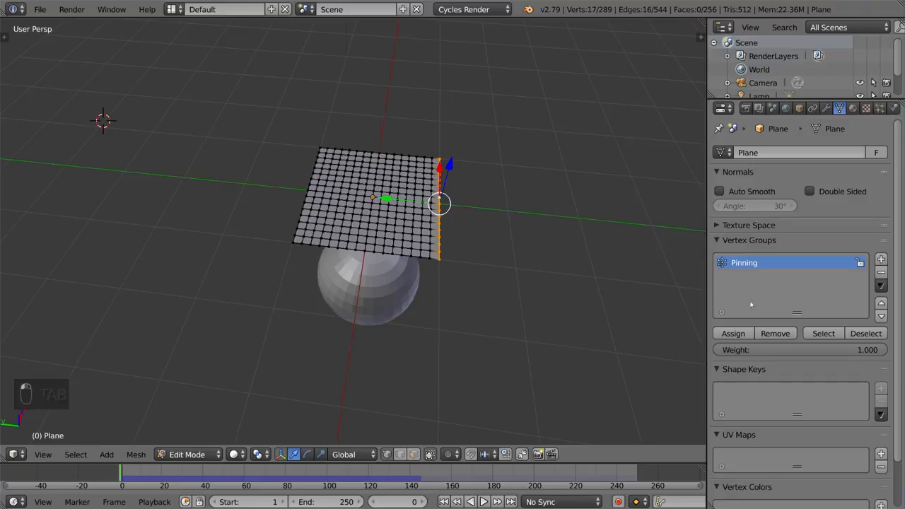
left_click(732, 333)
key("Tab")
Step: Play the cloth simulation with the pinned edge, view it from the other side and stop it
key("alt+a")
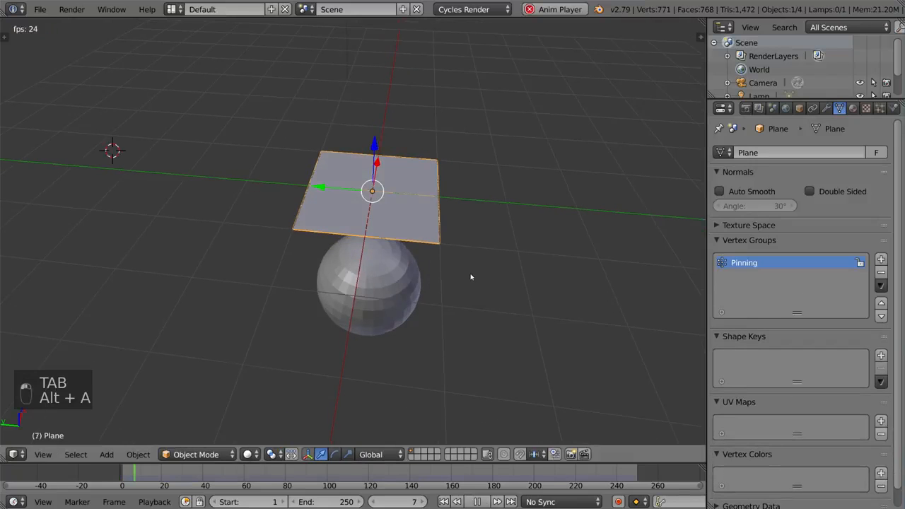
key("alt+a")
key("alt+a")
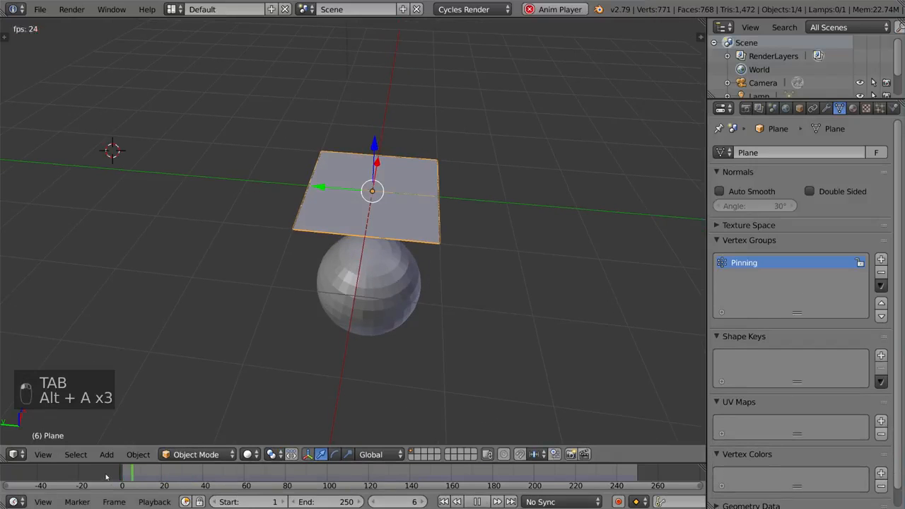
middle_click_drag(476, 282, 463, 242)
middle_click_drag(411, 174, 418, 162)
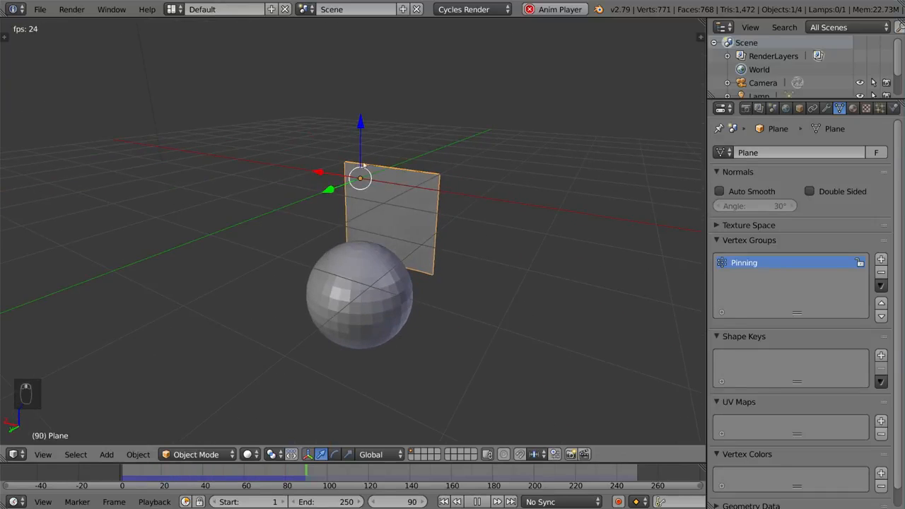
key("Escape")
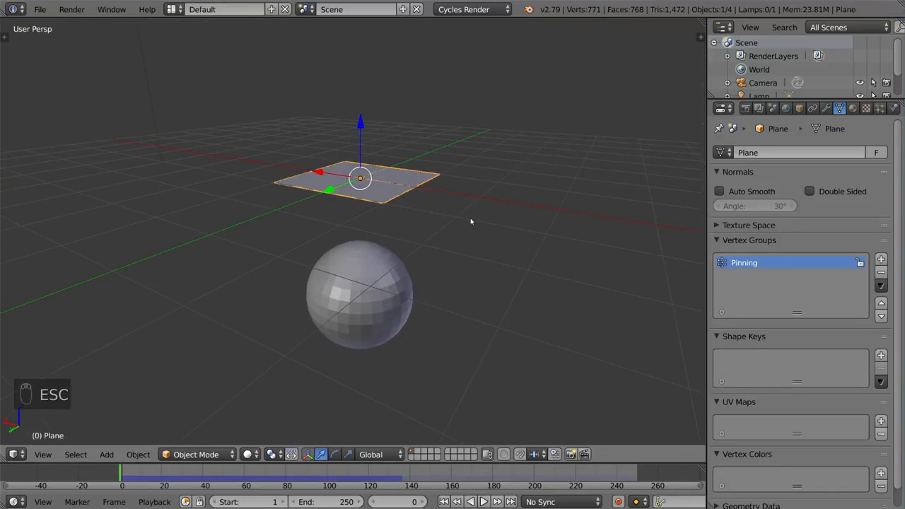
Step: Assign three separate interior vertices of the plane to the Pinning group with weight 1.000 and return to Object Mode
middle_click_drag(417, 238, 438, 229)
key("Tab")
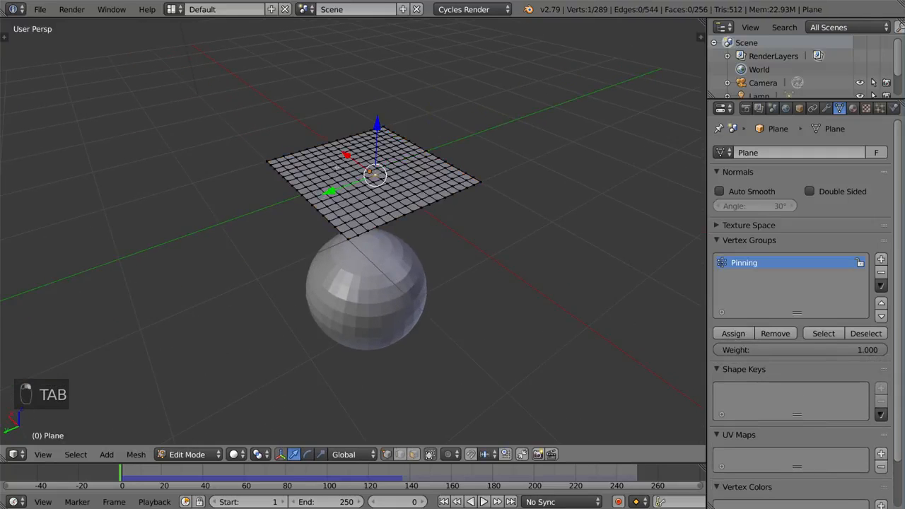
right_click(323, 169, "shift")
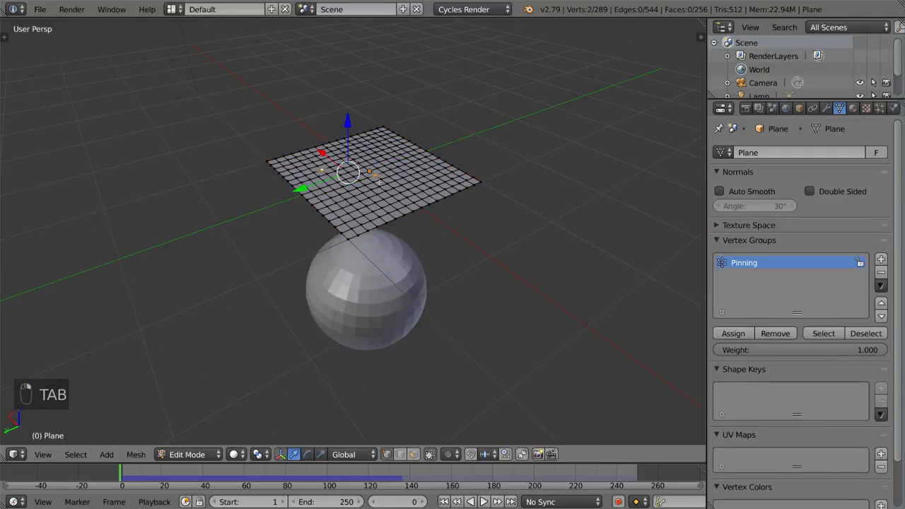
left_click(733, 333)
key("Tab")
Step: Play the cloth simulation with the fully weighted interior vertices, then stop it
middle_click_drag(540, 302, 509, 295)
key("alt+a")
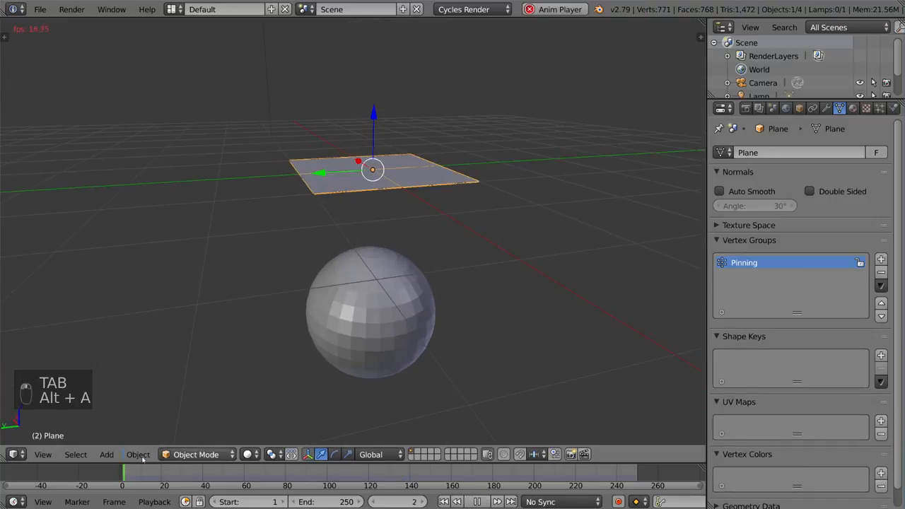
middle_click_drag(267, 400, 251, 411)
key("alt+a")
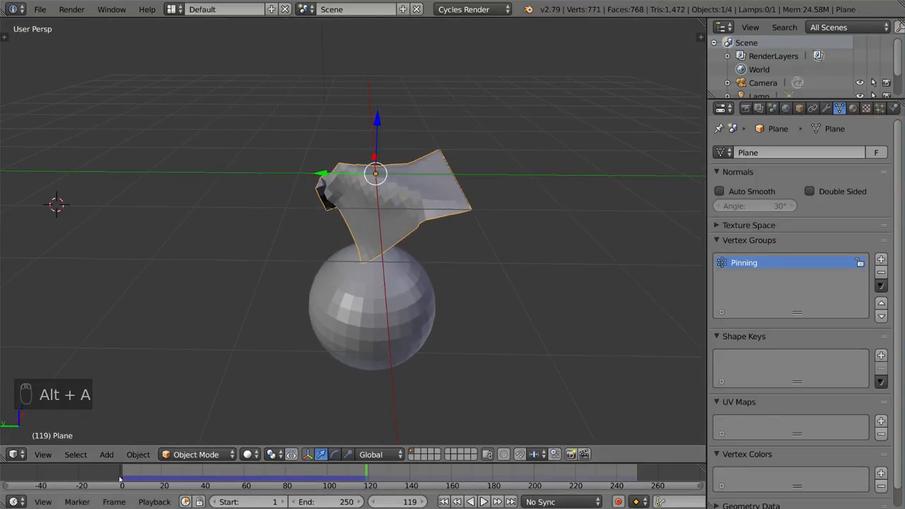
Step: Reassign the three selected interior vertices to the Pinning group with weight 0.500 and return to Object Mode
middle_click_drag(450, 275, 446, 296)
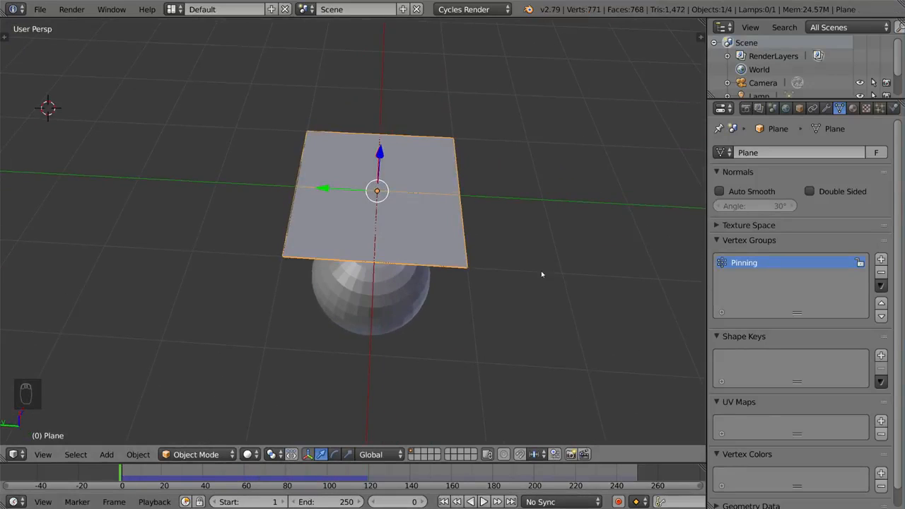
key("Tab")
middle_click_drag(521, 262, 521, 250)
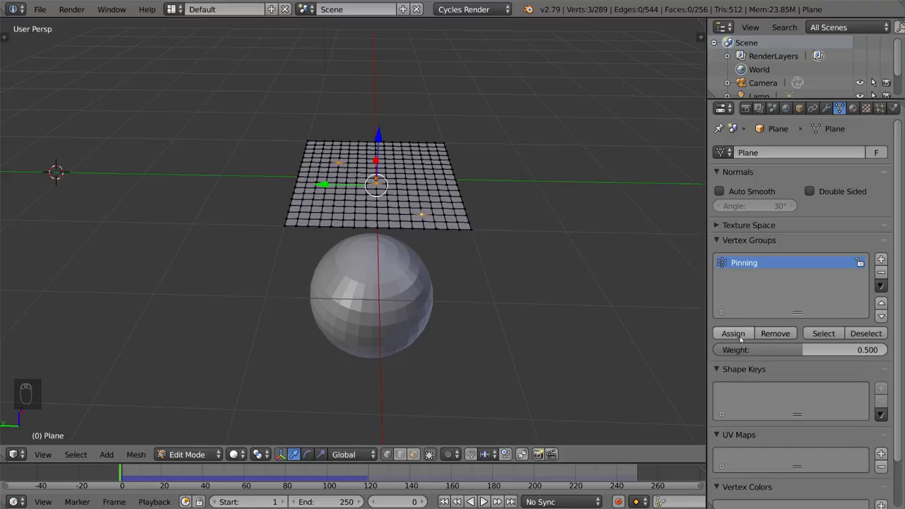
key("Tab")
Step: Play the cloth simulation with the half-weighted interior vertices, examine the folds up close and stop it
mouse_move(529, 294)
middle_mouse_down()
mouse_move(547, 275)
mouse_move(540, 284)
middle_mouse_up()
key("alt+a")
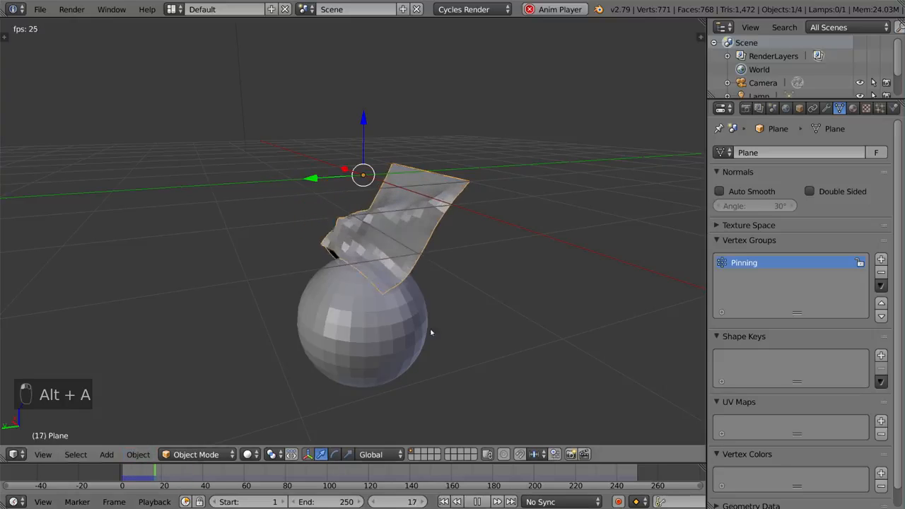
middle_click_drag(451, 332, 520, 279)
scroll(438, 323, "up", 3)
scroll(483, 314, "down", 2)
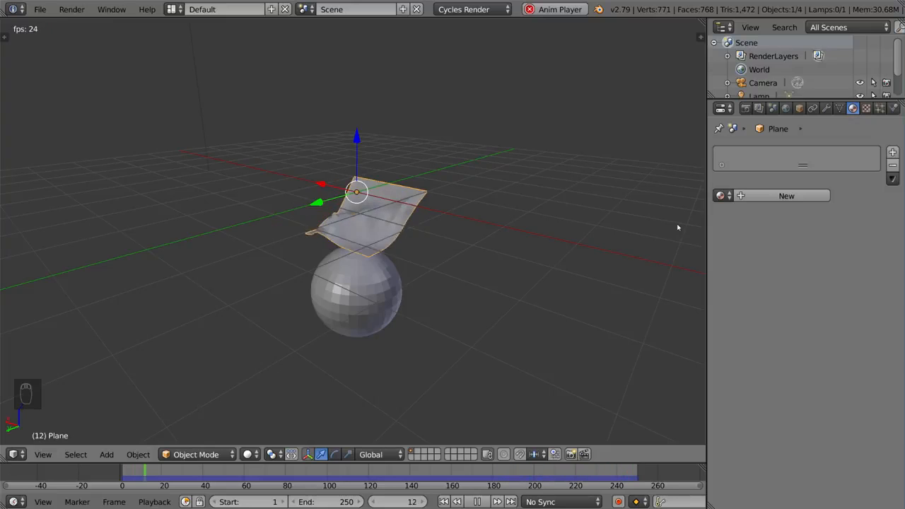
key("alt+a")
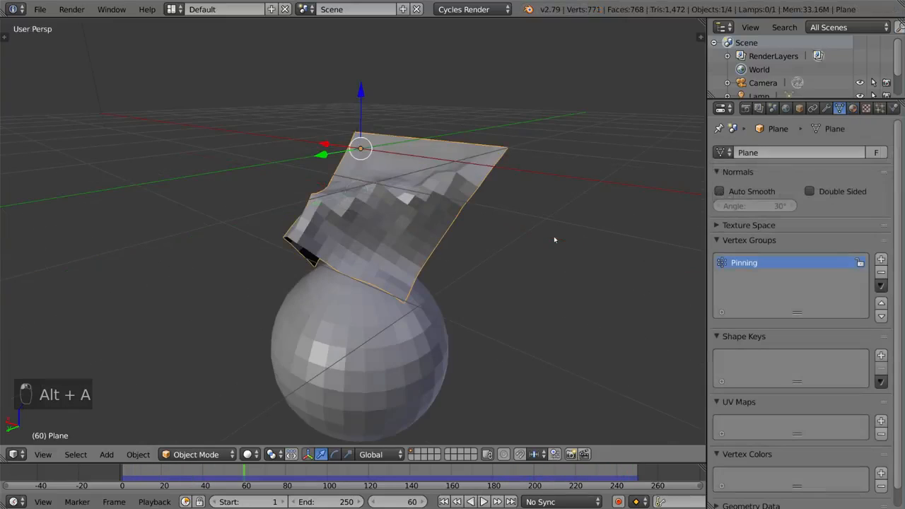
Step: Paint extra weight for the Pinning group on the upper part of the cloth in Weight Paint mode, then return to Object Mode
middle_click_drag(555, 241, 509, 205)
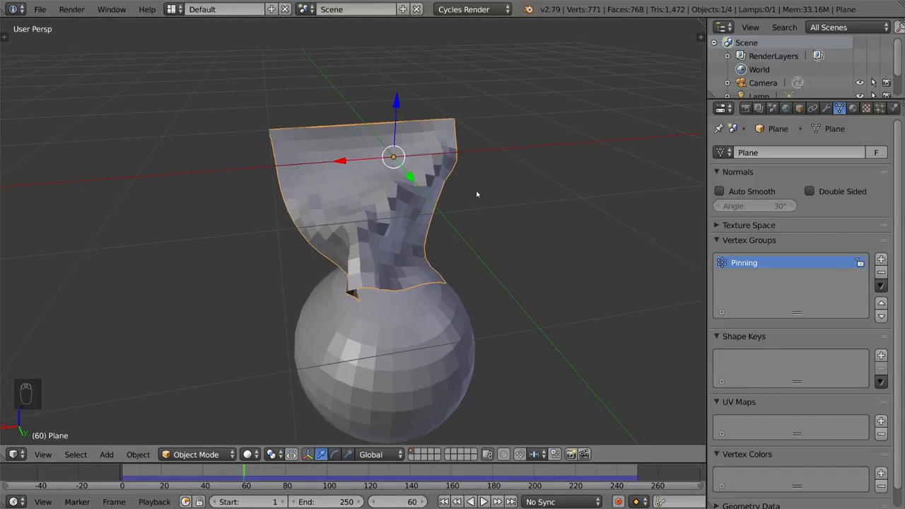
key("ctrl+Tab")
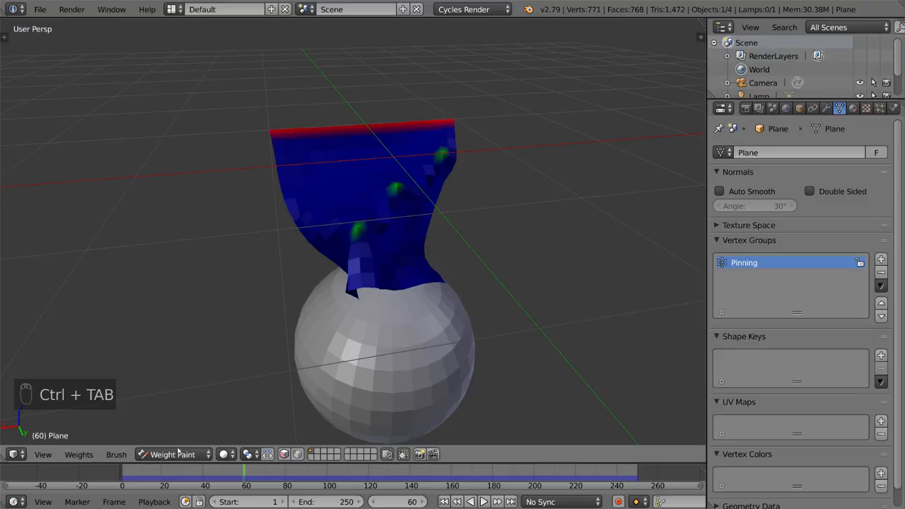
middle_click_drag(397, 259, 295, 157)
mouse_move(385, 173)
left_mouse_down()
mouse_move(431, 173)
mouse_move(352, 186)
left_mouse_up()
key("ctrl+Tab")
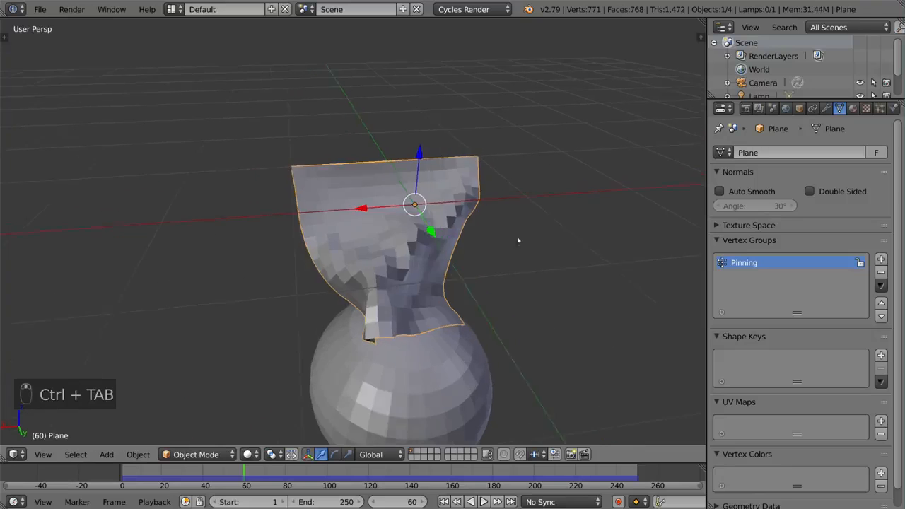
Step: Play the cloth simulation with the painted pinning, add a second vertex group to the plane and stop playback
key("alt+a")
middle_click_drag(429, 262, 529, 189)
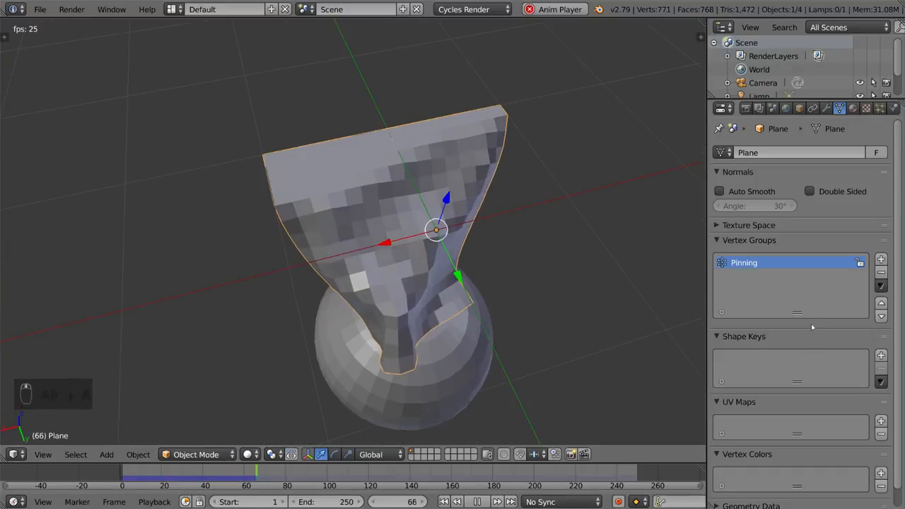
middle_click_drag(397, 174, 424, 153)
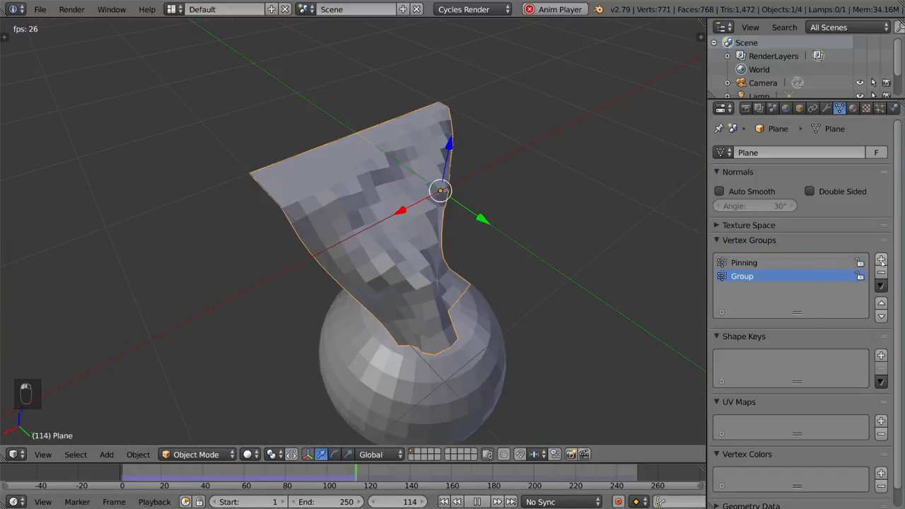
scroll(496, 253, "down", 3)
key("alt+a")
Step: Paint two horizontal bands of weight across the cloth for the second vertex group in Weight Paint mode
key("ctrl+Tab")
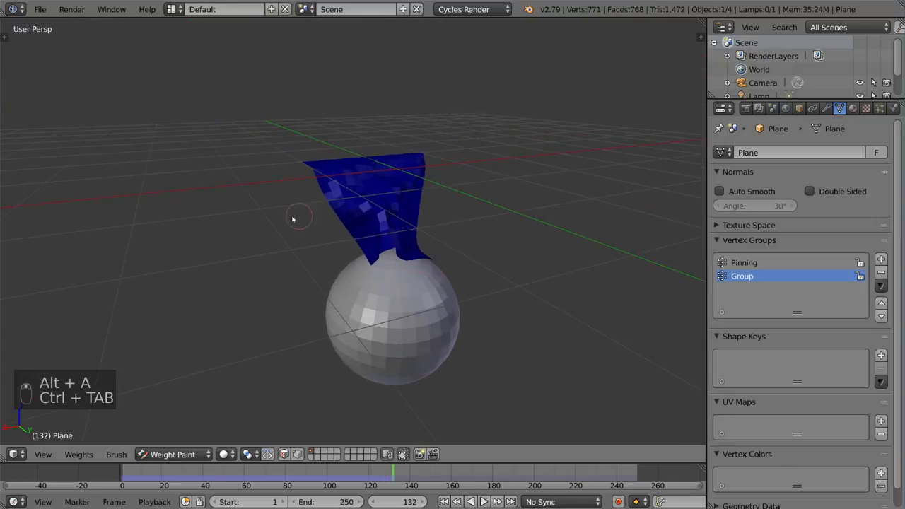
middle_click_drag(530, 192, 347, 209)
mouse_move(638, 186)
middle_mouse_down()
mouse_move(484, 243)
mouse_move(502, 254)
mouse_move(484, 261)
middle_mouse_up()
Step: Return to Object Mode and play the cloth simulation from the start, viewing it from above
key("alt+a")
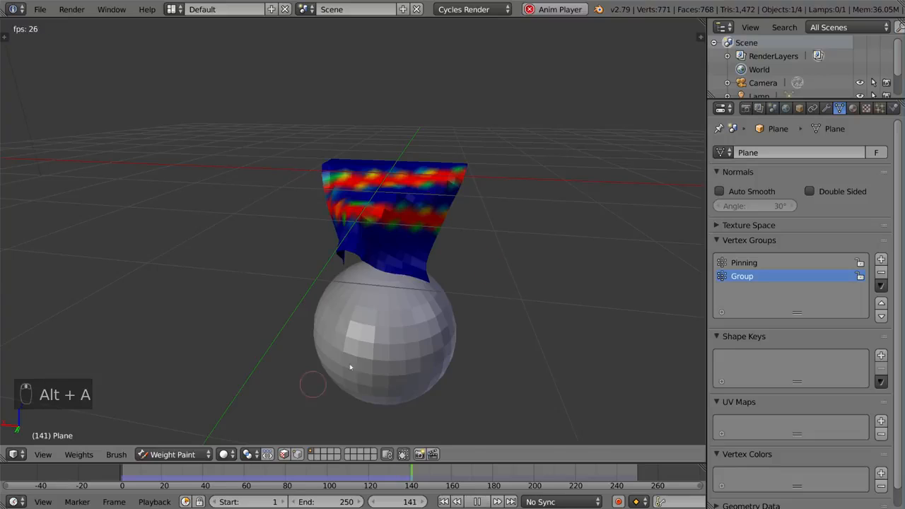
key("ctrl+Tab")
left_click(98, 472)
middle_click_drag(364, 283, 376, 348)
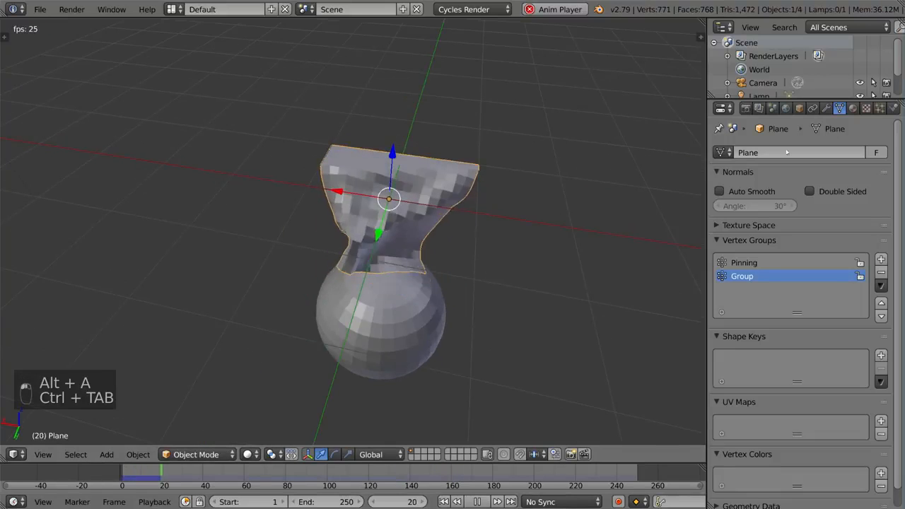
Step: Set the cloth's pinning vertex group to Group, then replay the simulation from the start and stop it
left_click(893, 108)
left_click(749, 389)
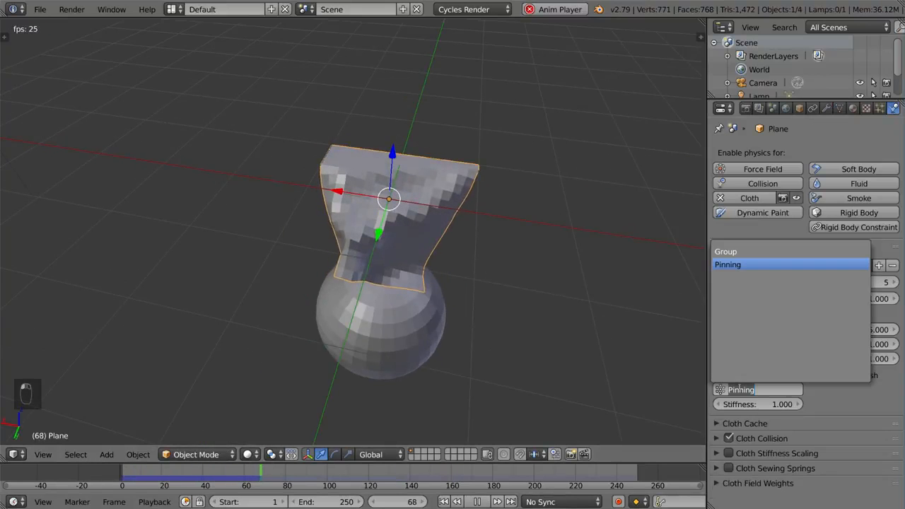
left_click(739, 251)
middle_click_drag(463, 283, 380, 247)
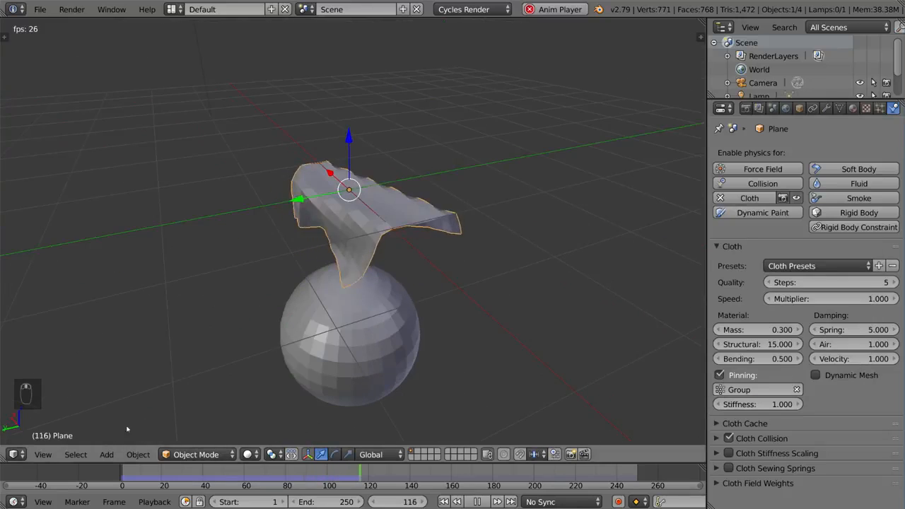
left_click(119, 478)
middle_click_drag(498, 262, 517, 271)
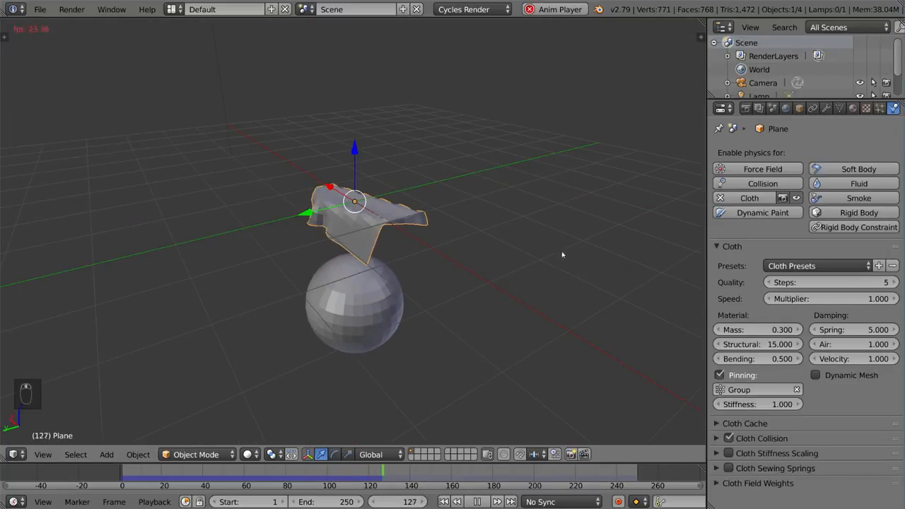
key("alt+a")
Step: Delete the cloth plane and the sphere, and add a new plane at the world origin
key("x")
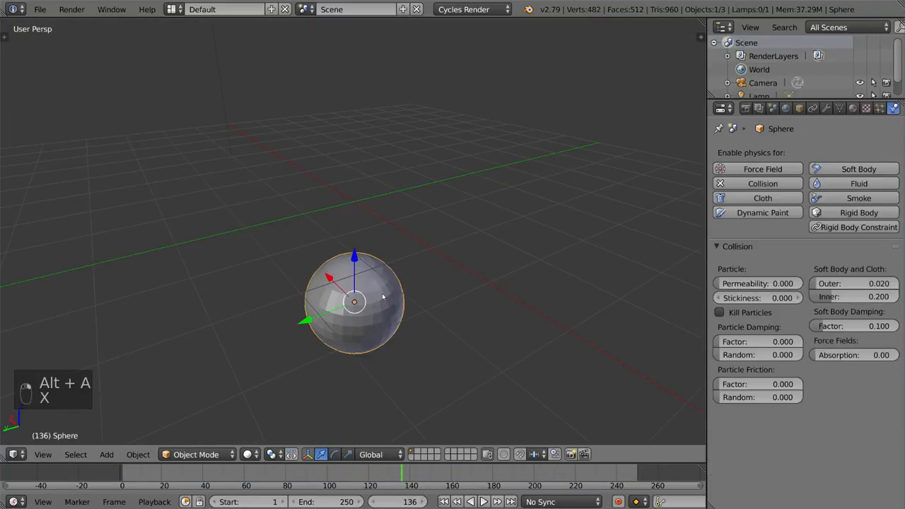
key("x")
key("shift+a")
mouse_move(403, 259)
scroll(460, 37, "up", 6)
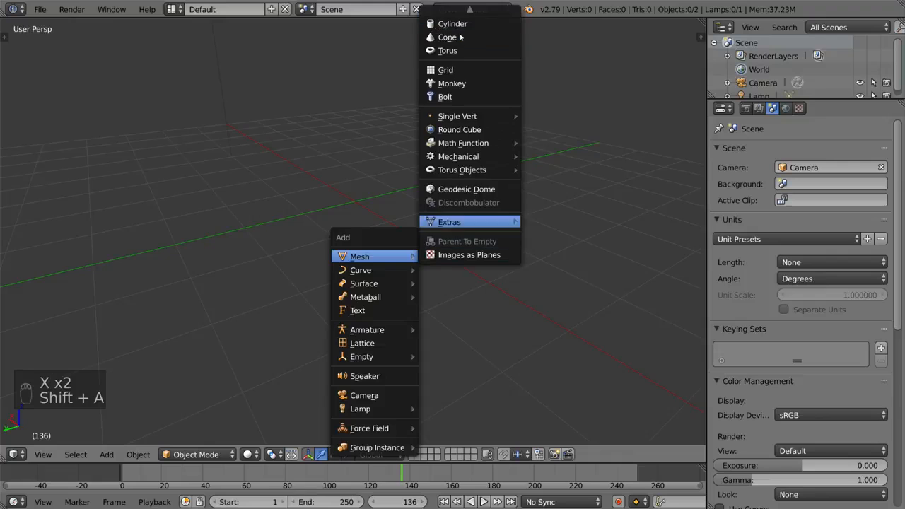
scroll(459, 23, "down", 1)
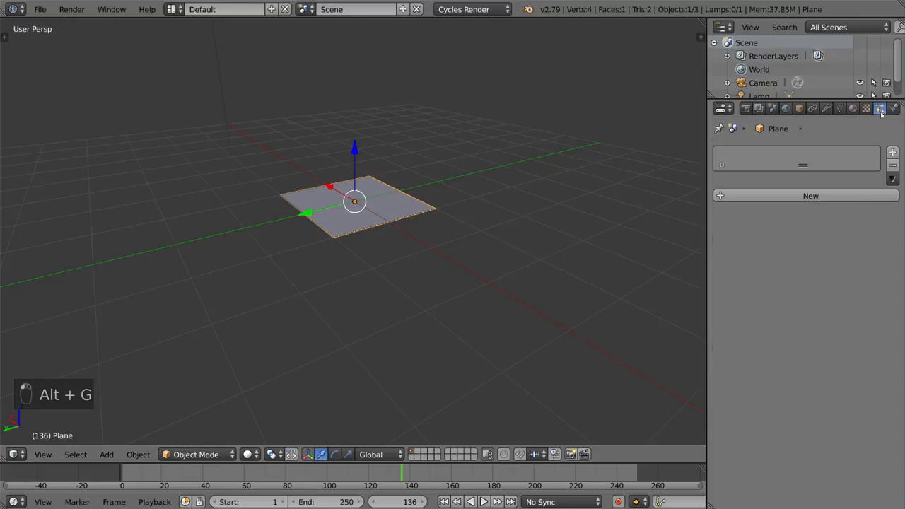
Step: Add a particle system to the new plane and expand its Vertex Groups settings
left_click(811, 195)
scroll(828, 283, "down", 12)
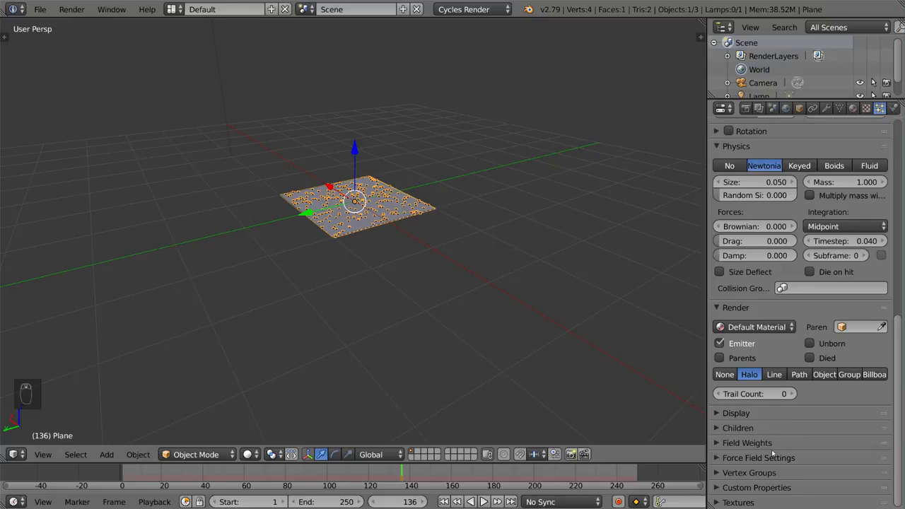
left_click(749, 472)
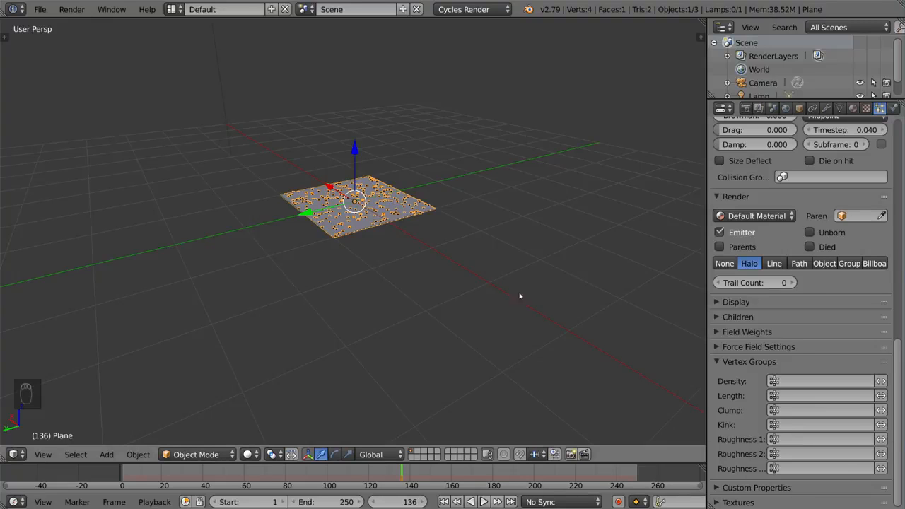
Step: Add a vertex group named Density to the plane
middle_click_drag(521, 299, 725, 136)
left_click(840, 107)
middle_click_drag(529, 184, 549, 238, "shift")
scroll(550, 238, "up", 2)
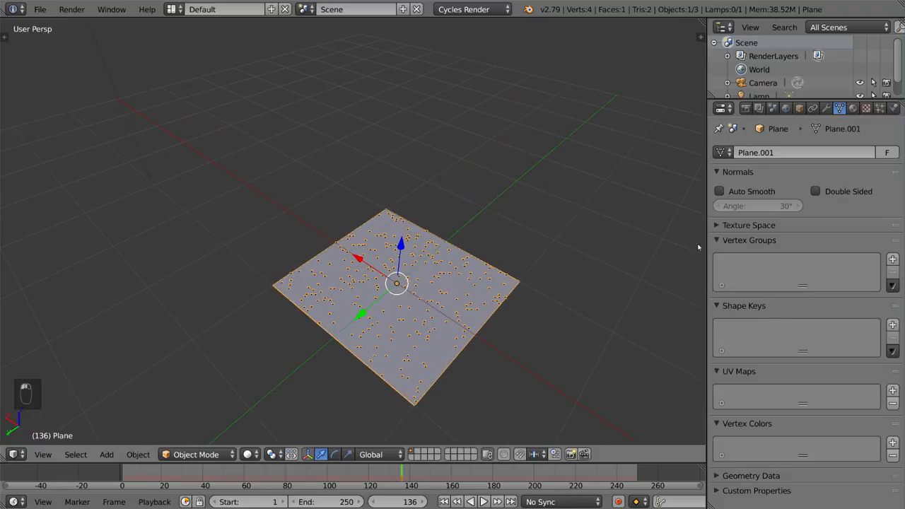
left_click(881, 259)
middle_click_drag(536, 288, 516, 232, "shift")
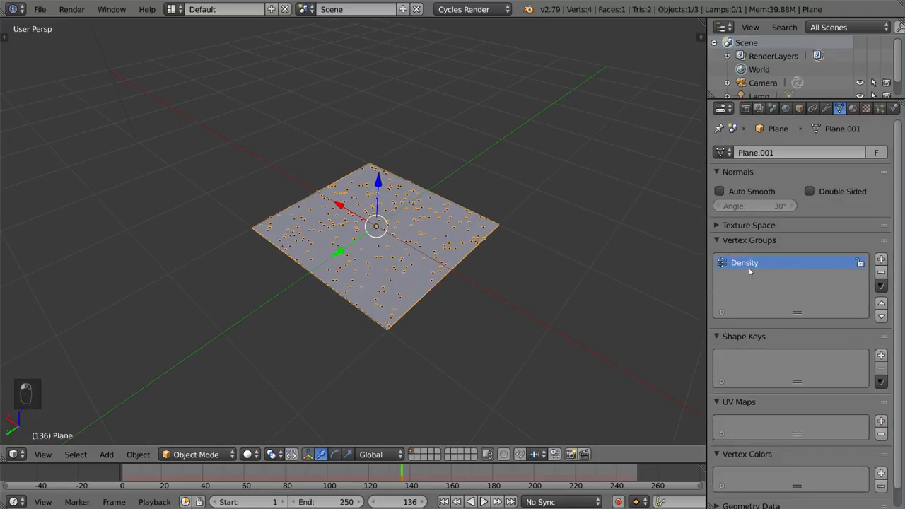
Step: Subdivide the whole plane four times in Edit Mode and deselect all its vertices
key("Tab")
middle_click_drag(456, 203, 454, 234)
key("w")
key("s")
key("w")
key("s")
key("w")
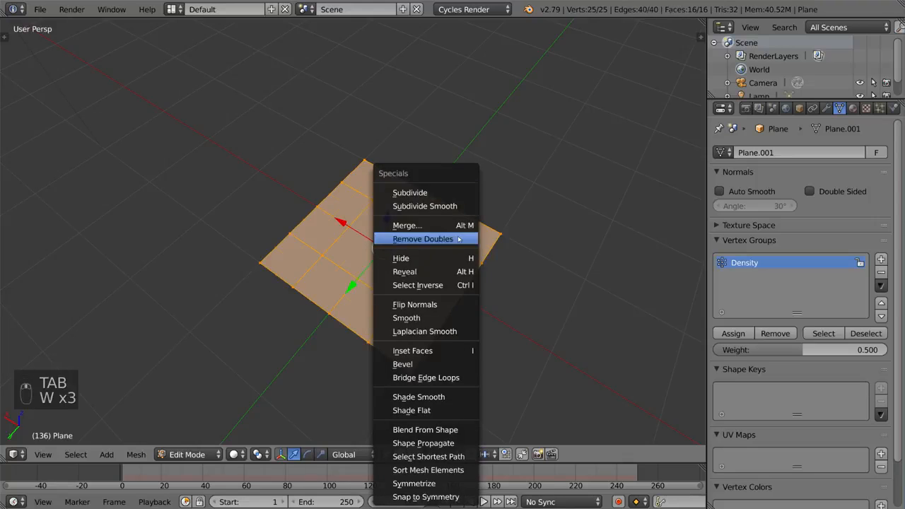
key("s")
key("w")
key("s")
scroll(428, 289, "up", 4)
key("a")
key("c")
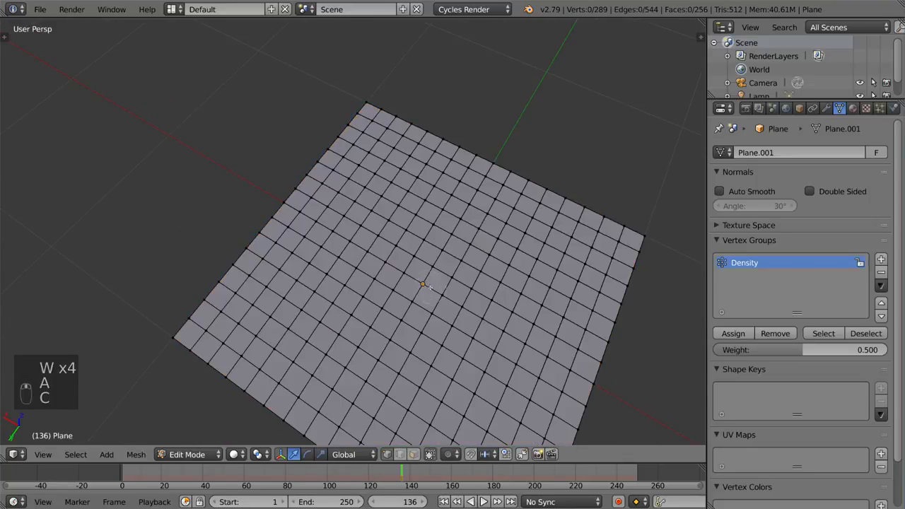
left_click(428, 287)
right_click(428, 287)
scroll(428, 287, "down", 5)
middle_click_drag(480, 286, 436, 257, "shift")
key("a")
Step: Circle-select the vertices around the plane's near corner, assign them to the Density group and return to Object Mode
key("c")
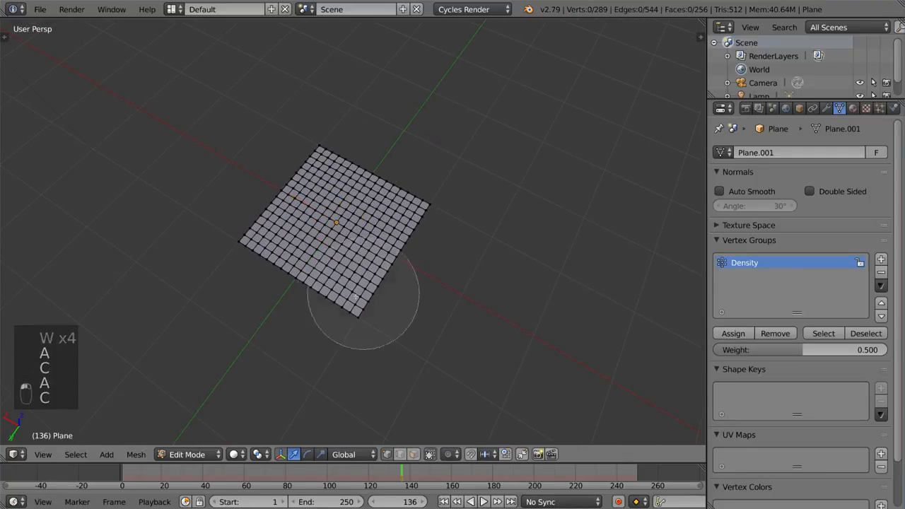
left_click(346, 302)
right_click(346, 302)
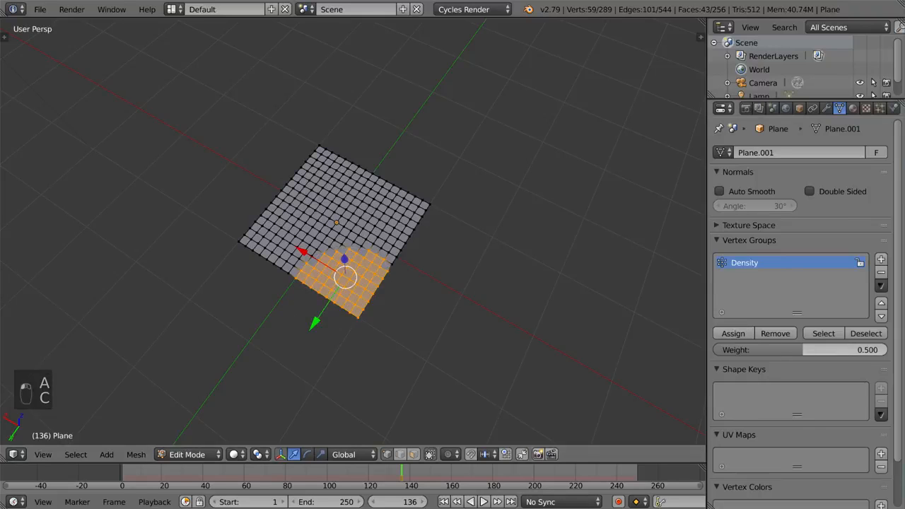
left_click(740, 336)
key("Tab")
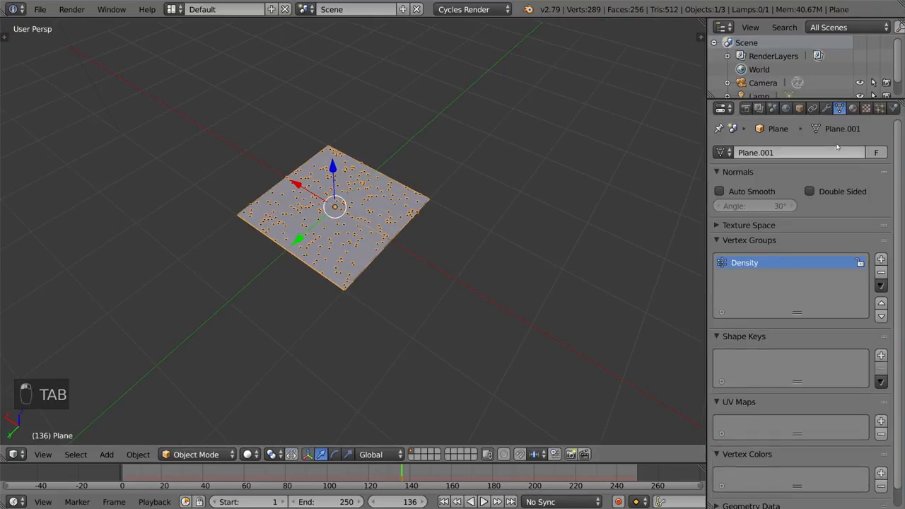
Step: Set the Density vertex group as the density control of the plane's particle system
left_click(879, 107)
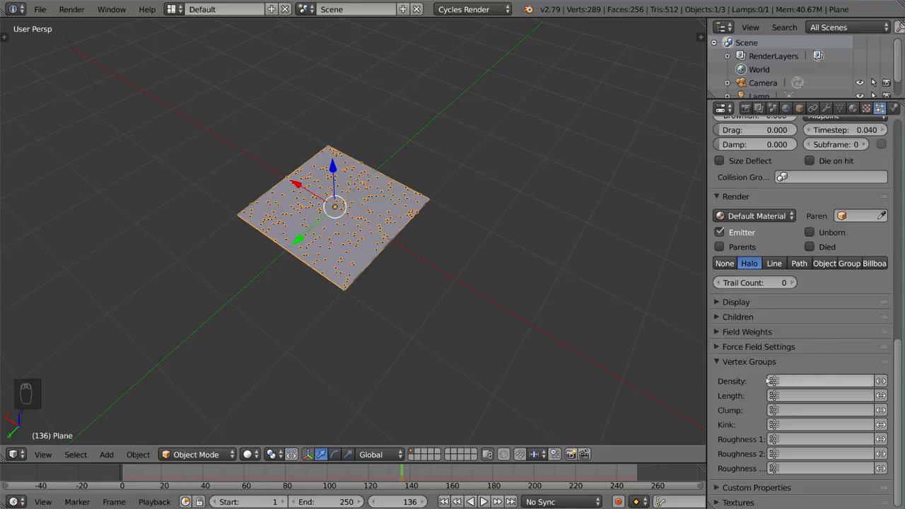
left_click(802, 380)
left_click(769, 243)
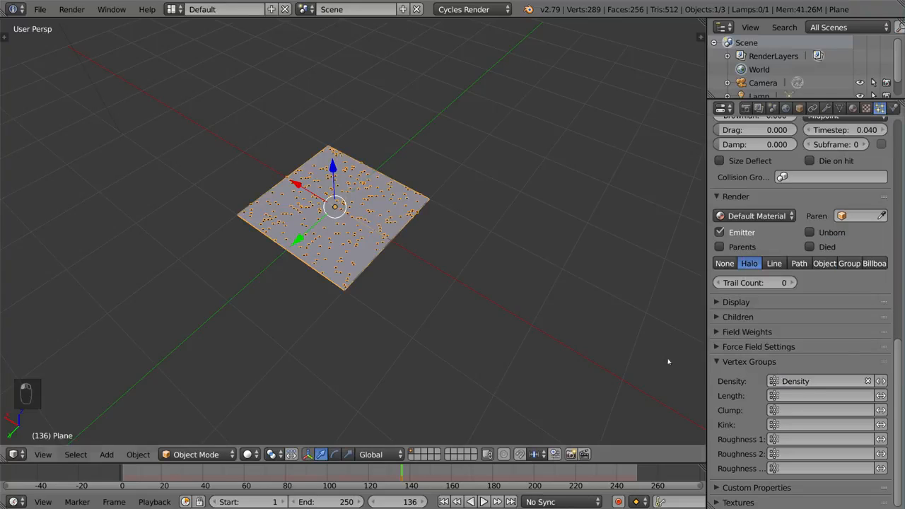
Step: Check the Density group's weights in Weight Paint mode, then play the particle animation in Object Mode
left_click(838, 107)
key("ctrl+Tab")
mouse_move(549, 214)
middle_mouse_down()
mouse_move(424, 248)
mouse_move(385, 275)
middle_mouse_up()
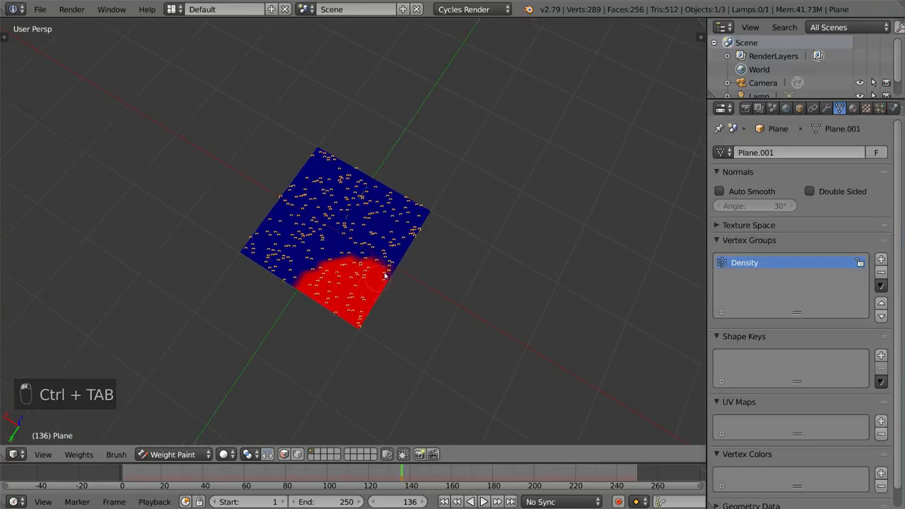
key("ctrl+Tab")
mouse_move(451, 260)
middle_mouse_down()
mouse_move(493, 313)
mouse_move(464, 250)
mouse_move(502, 298)
middle_mouse_up()
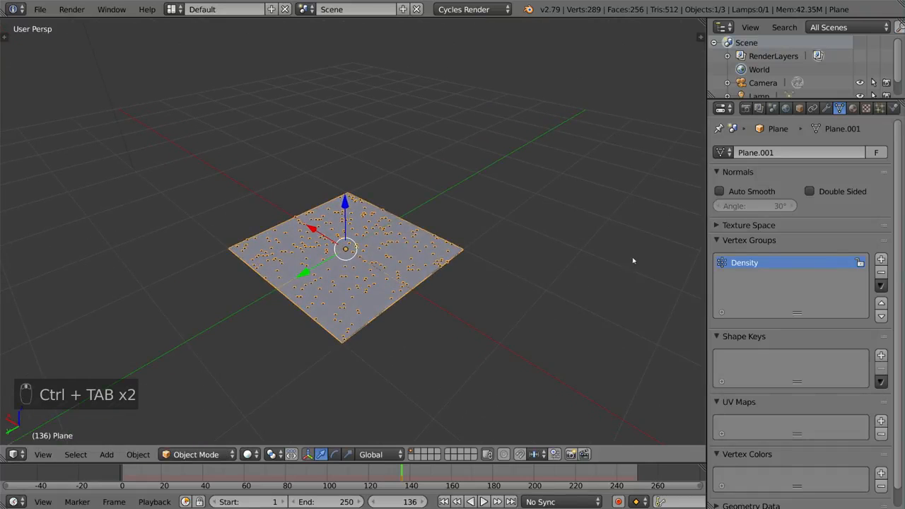
key("alt+a")
middle_click_drag(304, 396, 496, 242)
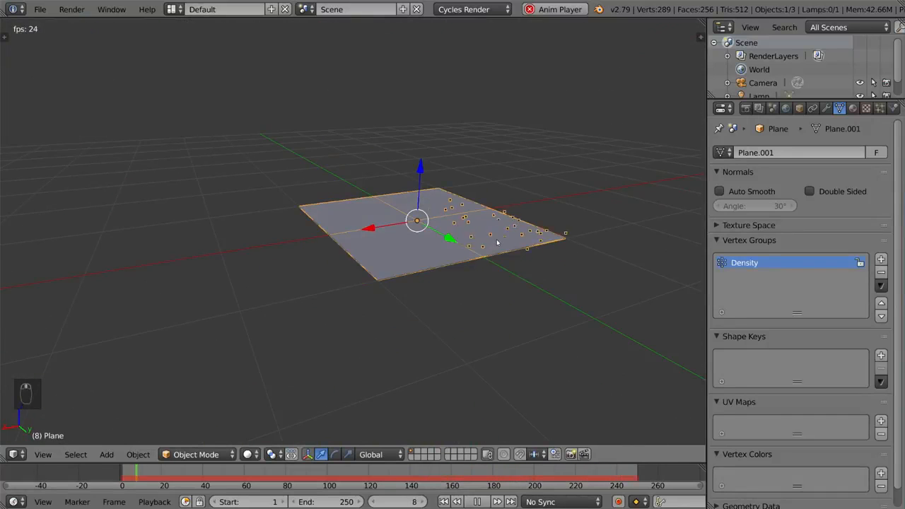